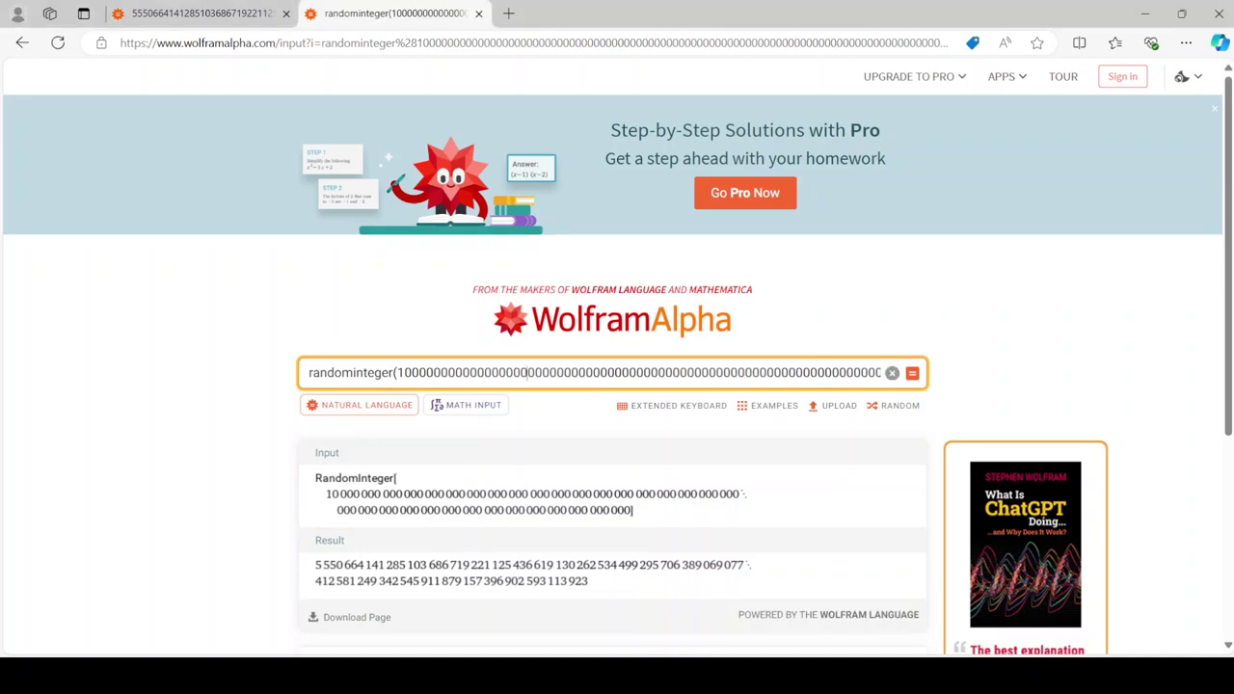
Rerun the randominteger query and submit its result as a query in the other tab to view the number's properties.
key("Return")
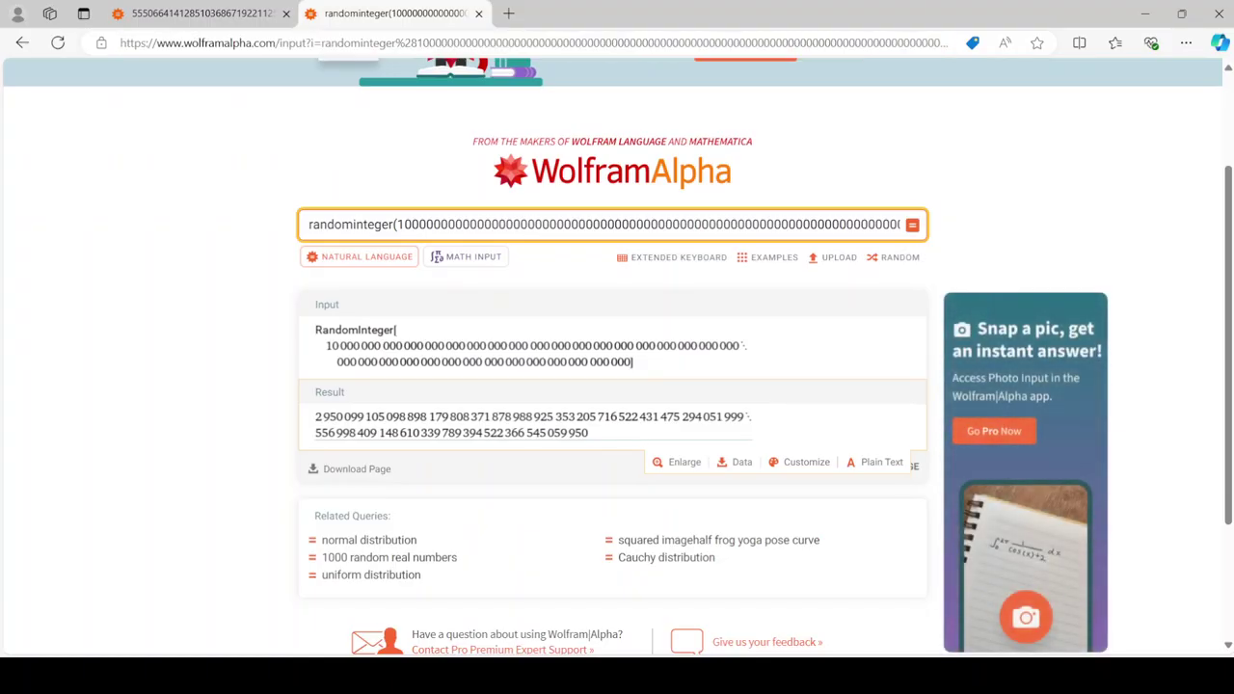
left_click(202, 14)
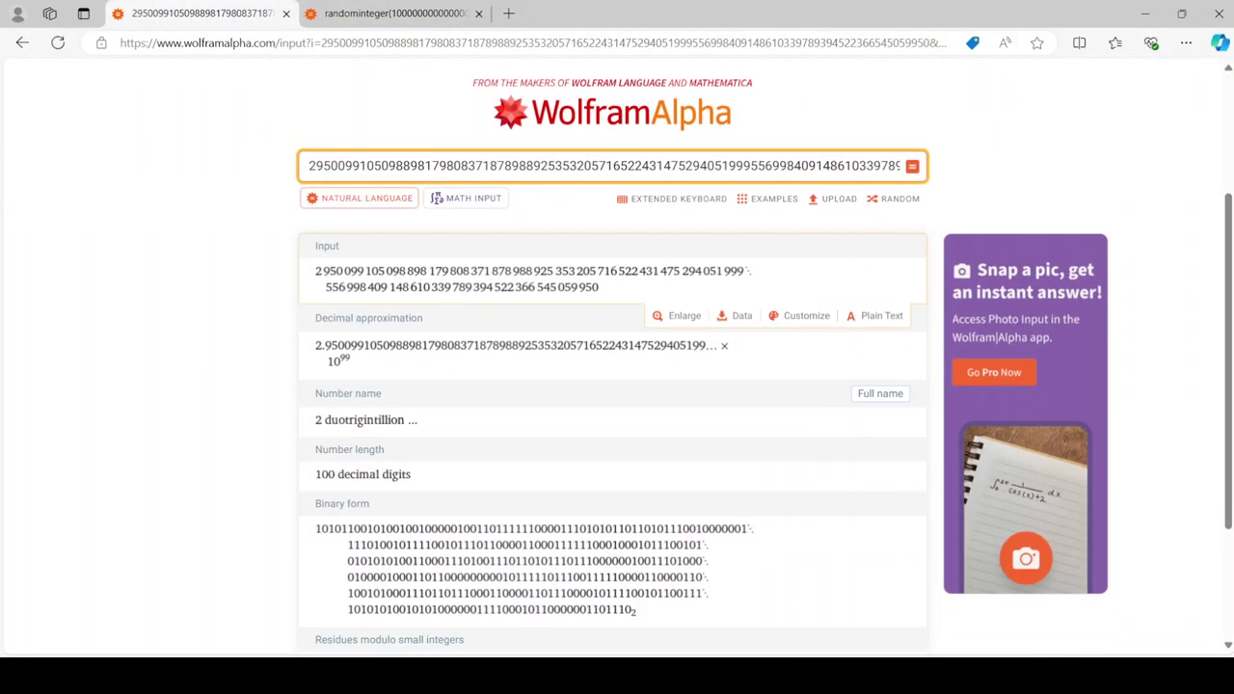
scroll(613, 327, "down", 2)
scroll(613, 328, "up", 1)
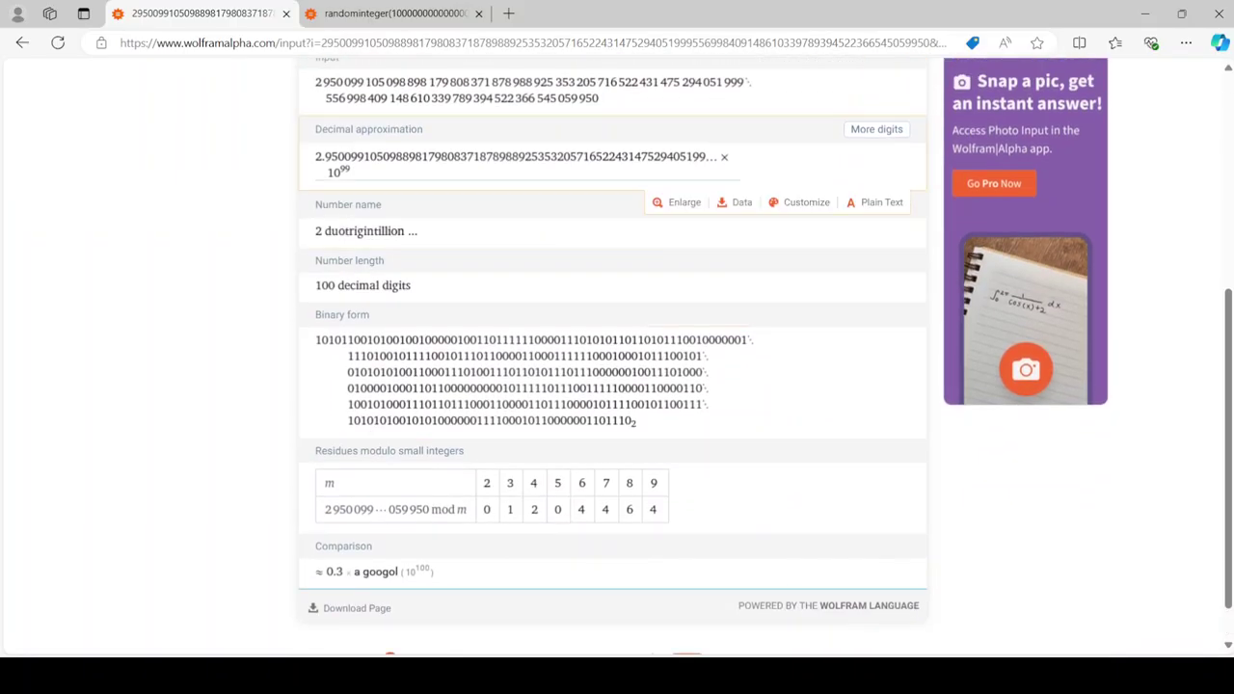
Generate another random integer with the existing randominteger query and look up its properties in the number tab.
key("ctrl+2")
left_click(598, 224)
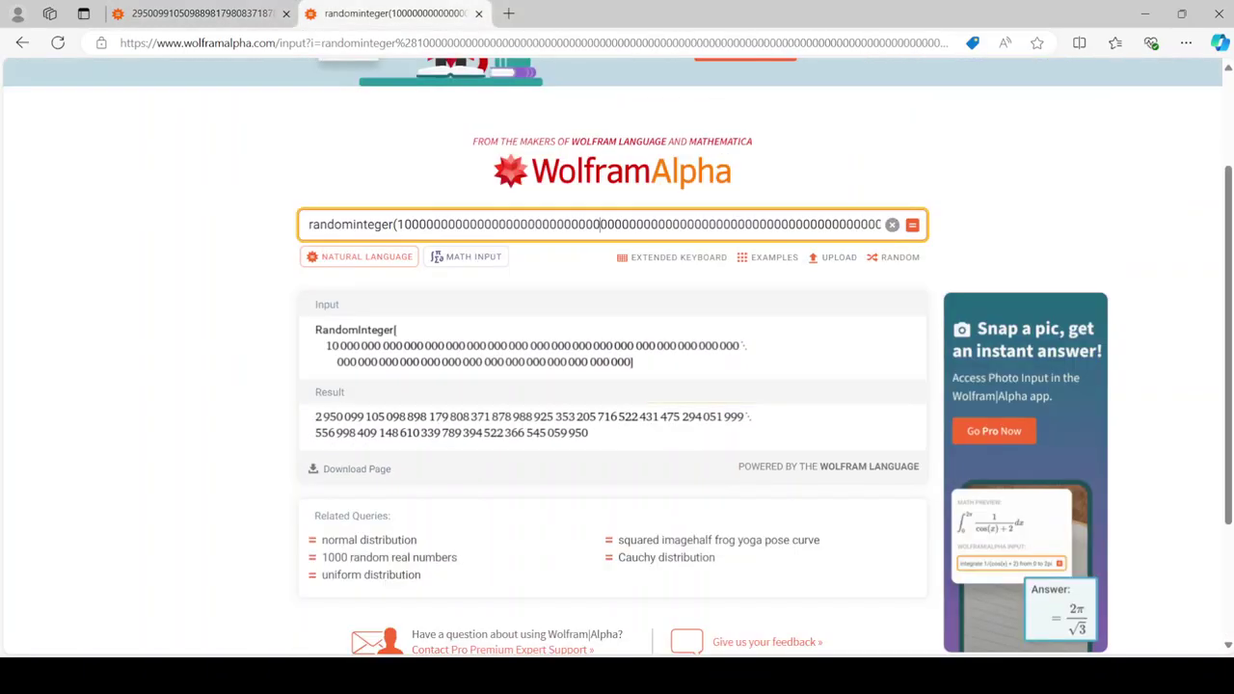
key("Return")
scroll(617, 395, "down", 2)
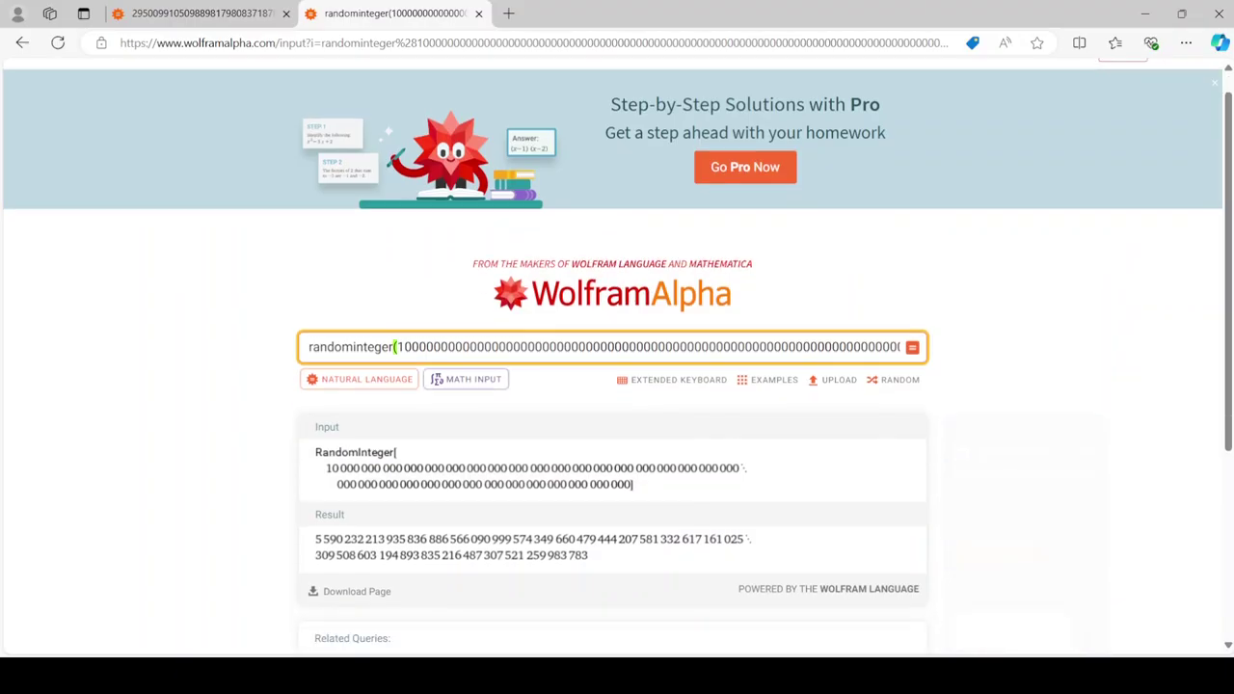
left_click_drag(530, 395, 201, 13)
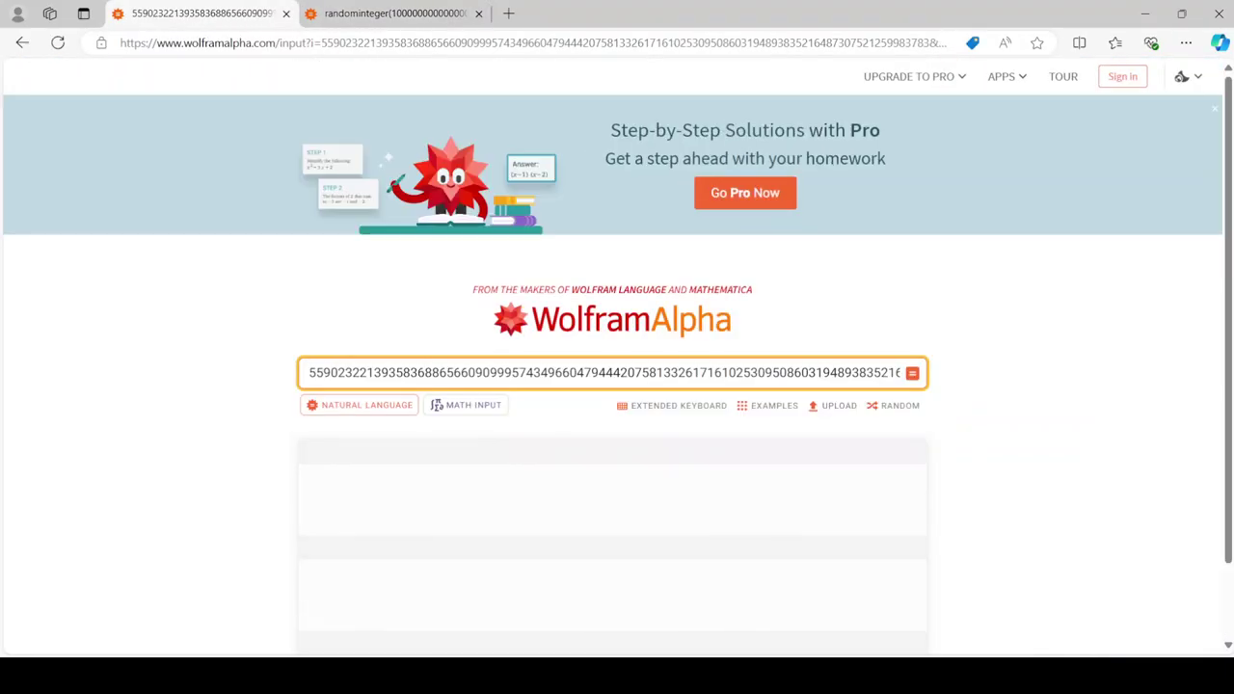
scroll(617, 357, "down", 5)
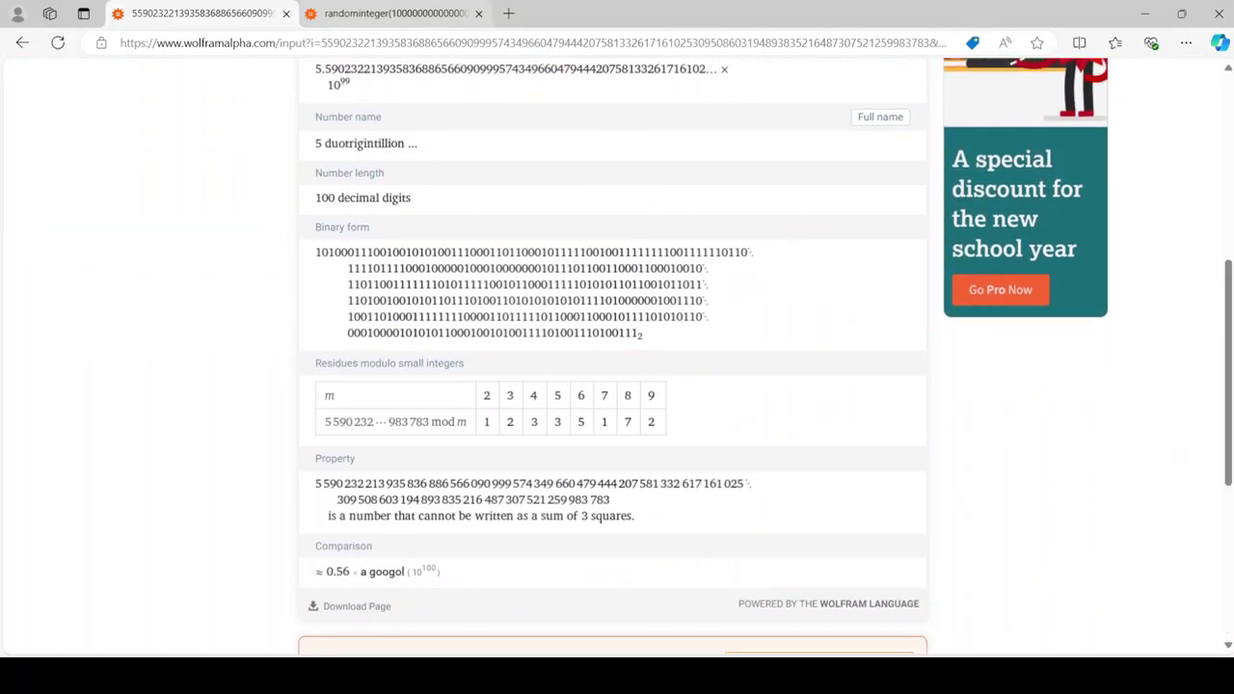
Draw a fresh random integer, query it in the number tab and examine its prime factorization.
key("ctrl+2")
left_click(559, 194)
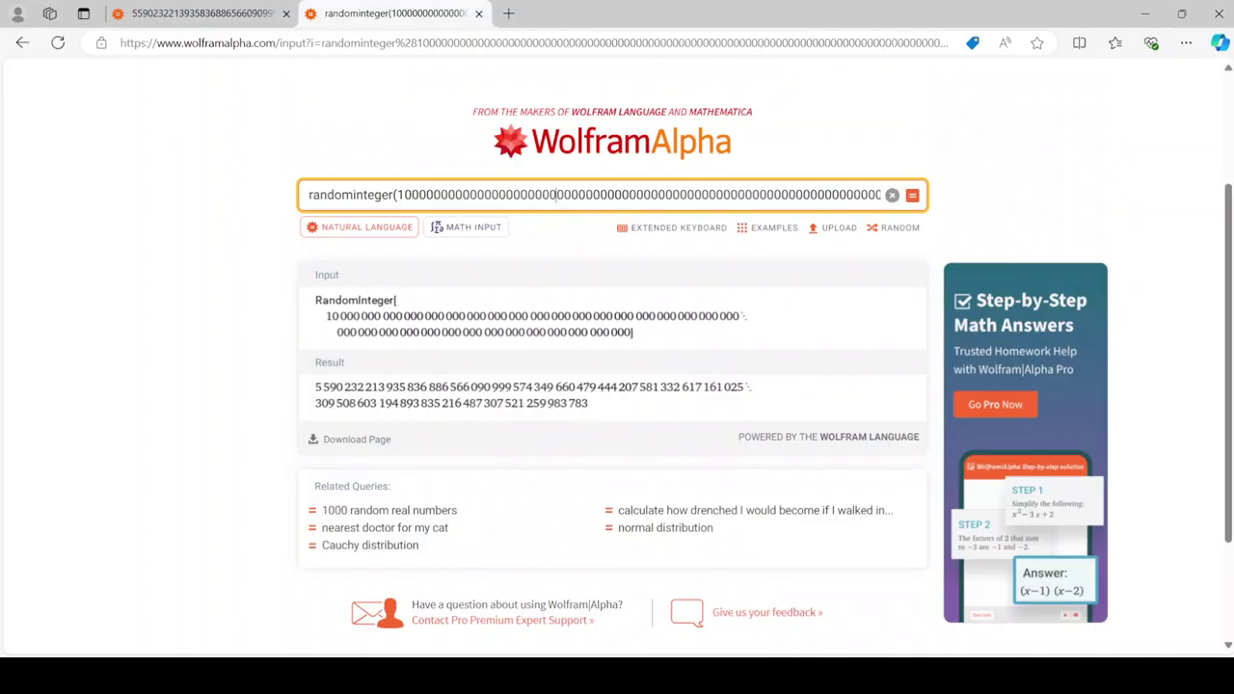
key("Return")
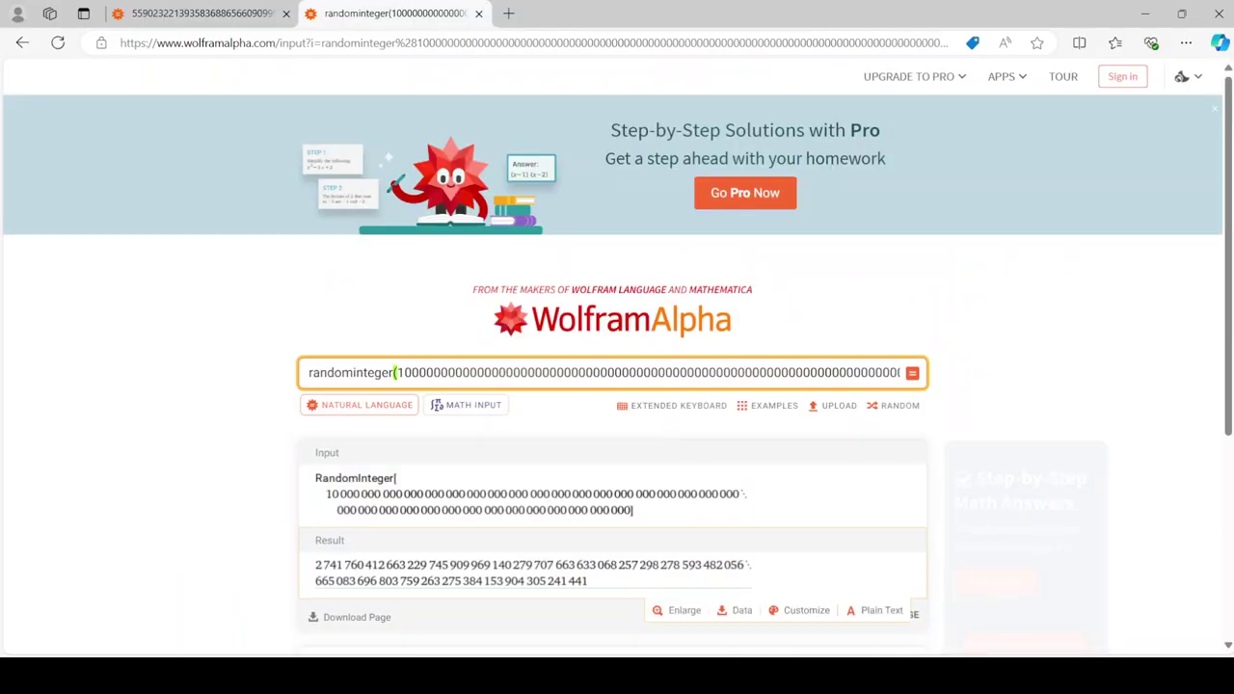
left_click(202, 13)
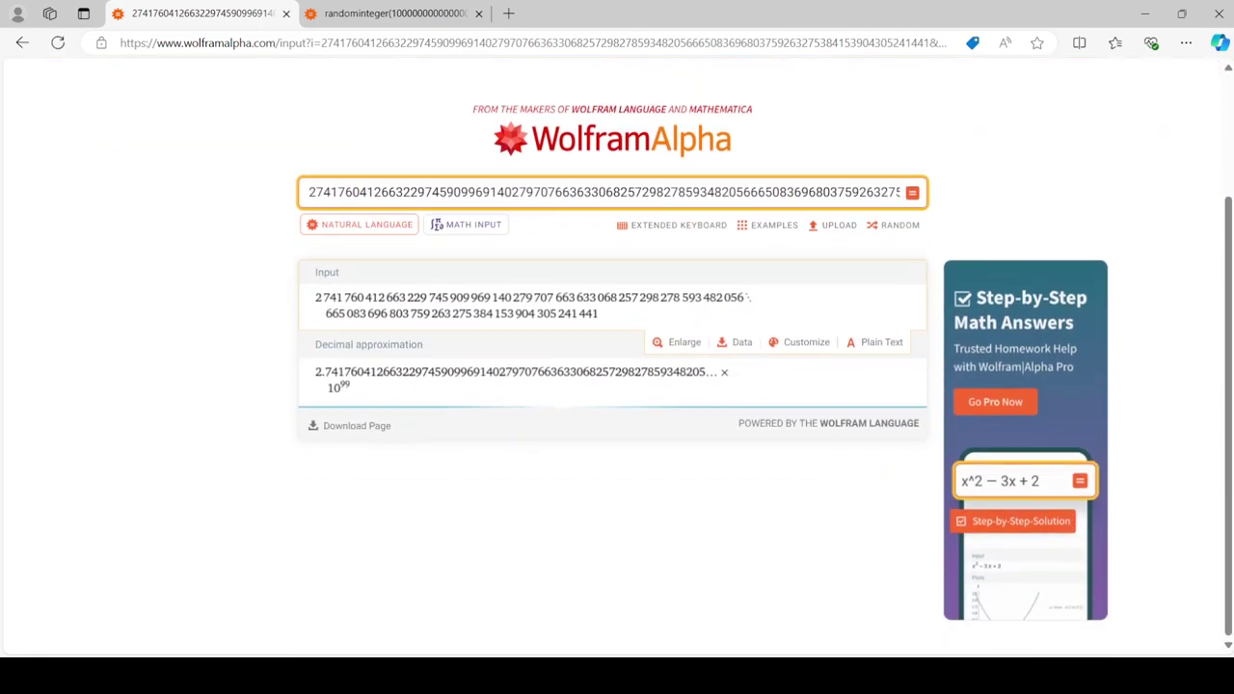
scroll(617, 357, "down", 4)
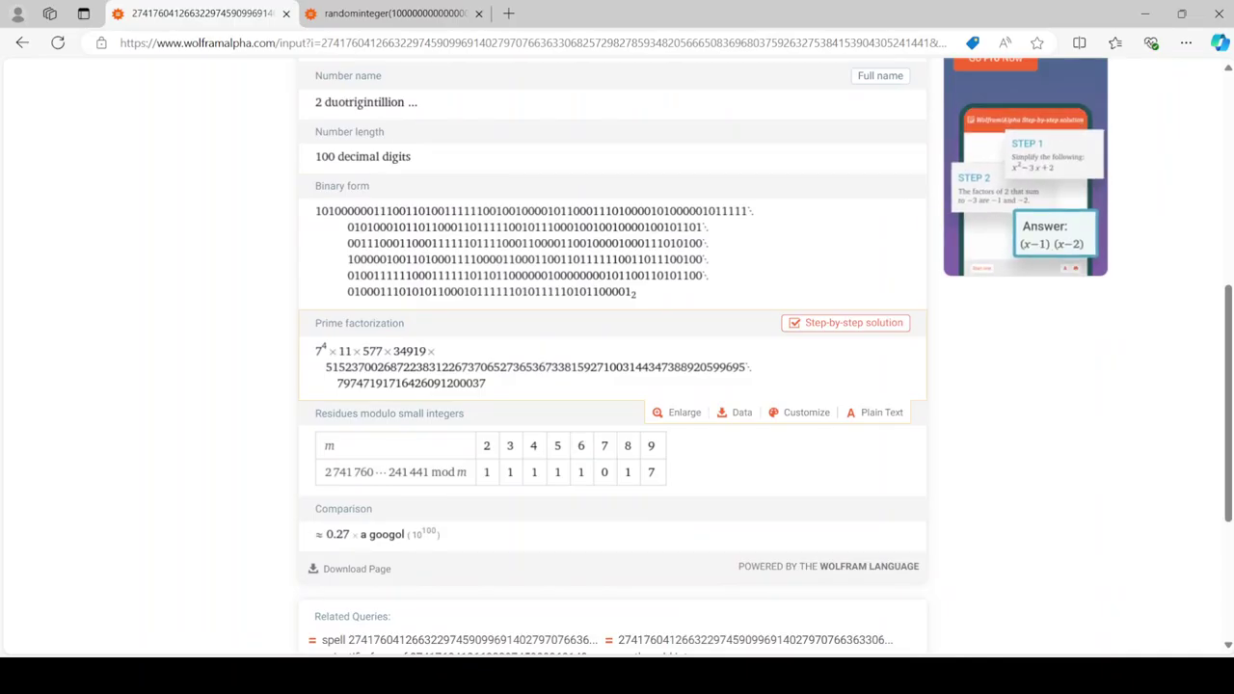
Recompute the randominteger query, submit the new number in the other tab and review its residues modulo small integers.
left_click(409, 14)
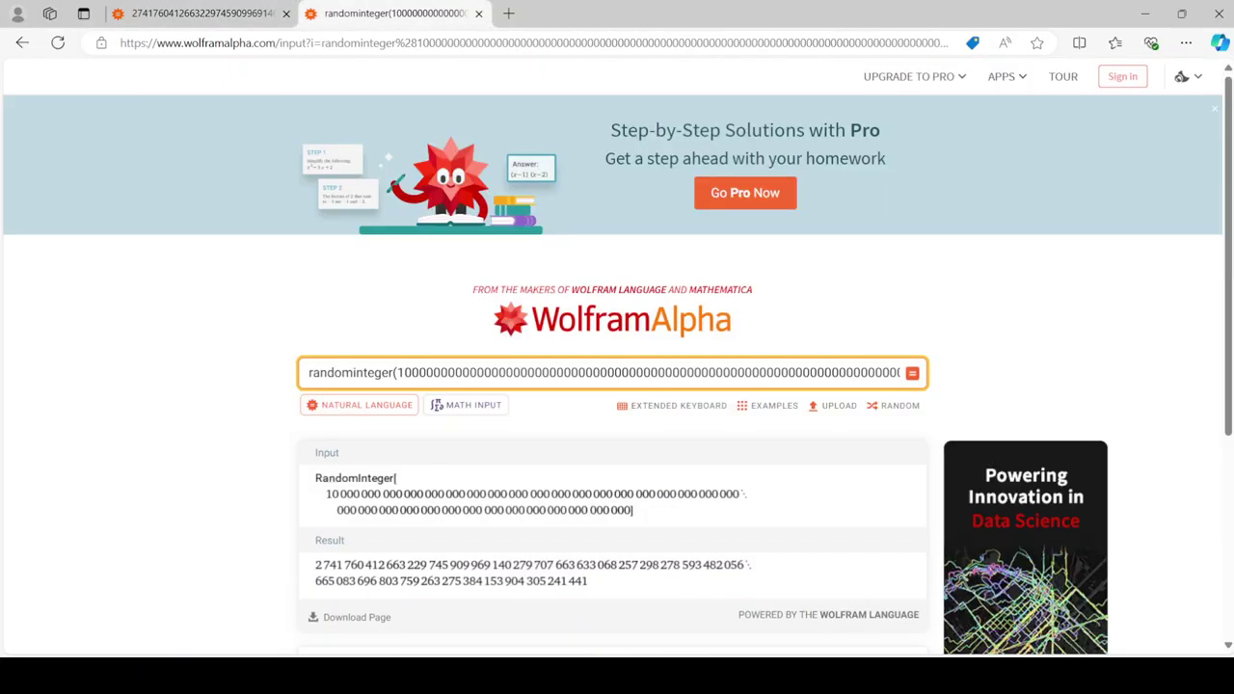
left_click(912, 373)
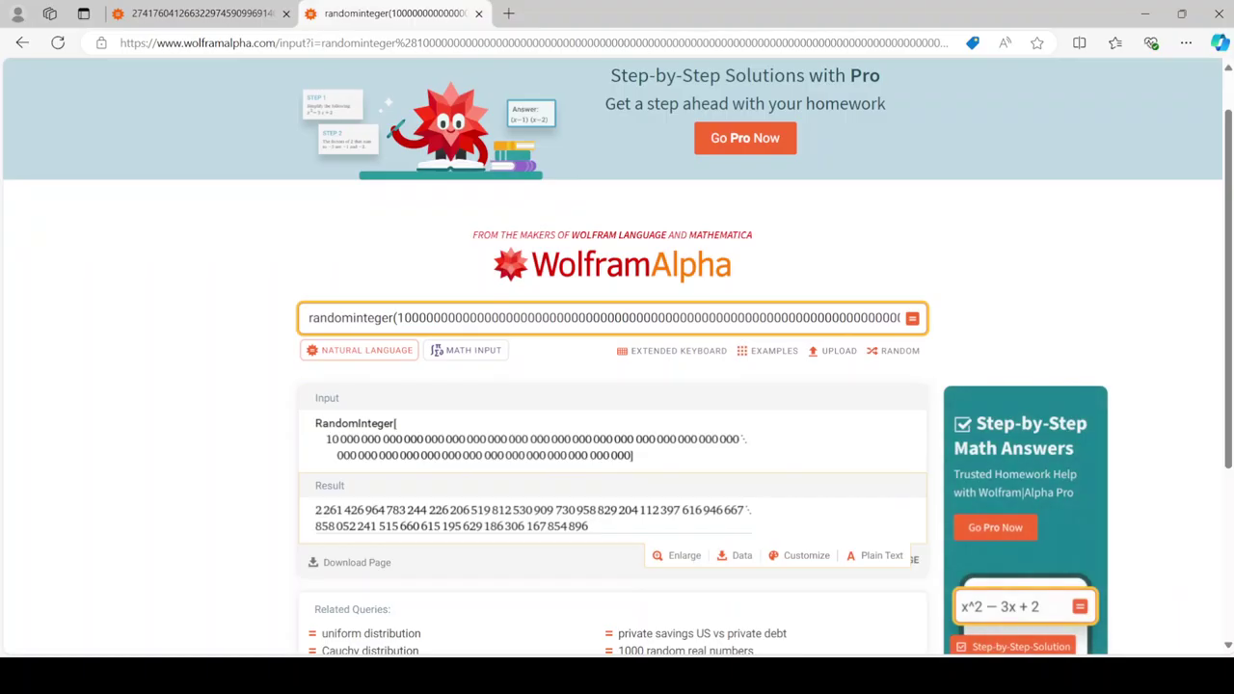
left_click(529, 519)
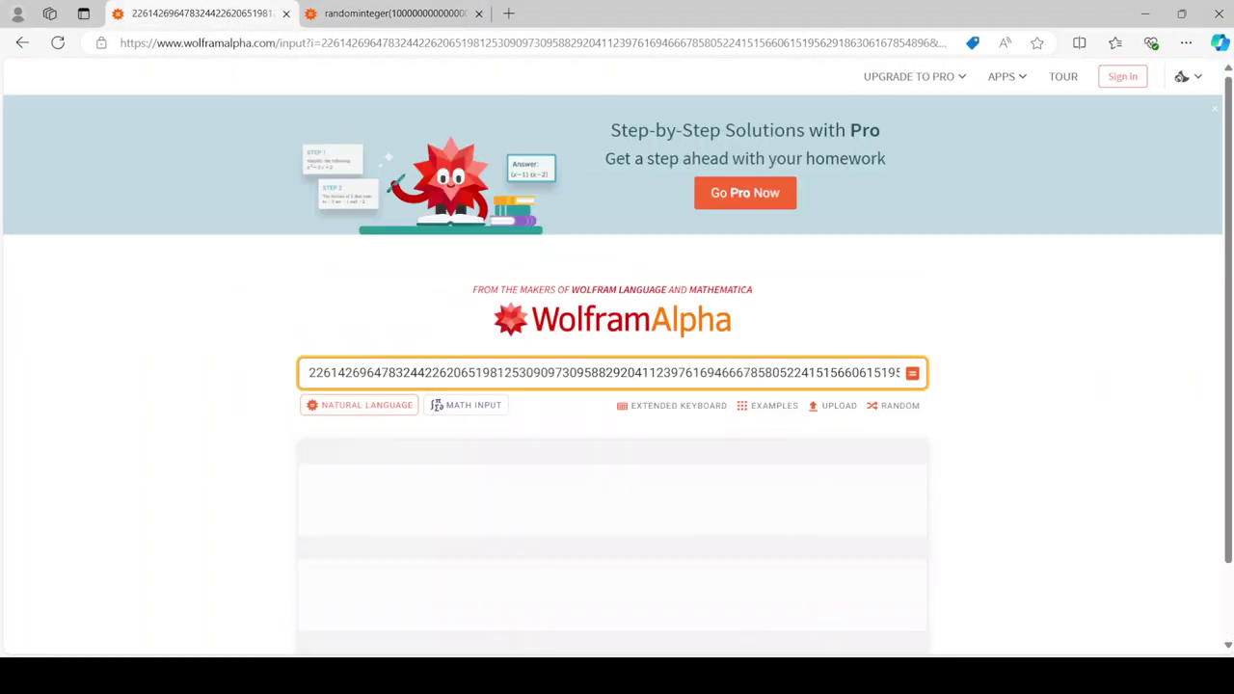
scroll(617, 356, "down", 4)
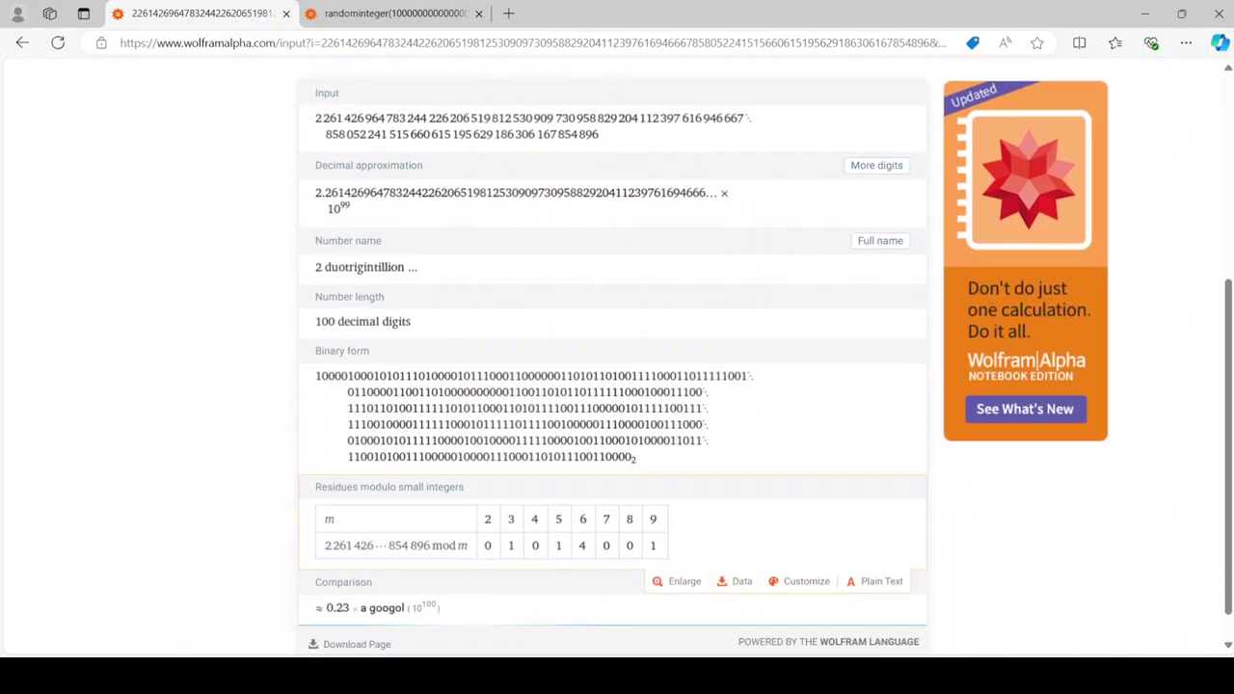
Produce one more random integer and replace the number tab's query with it, checking for a prime factorization.
key("ctrl+Tab")
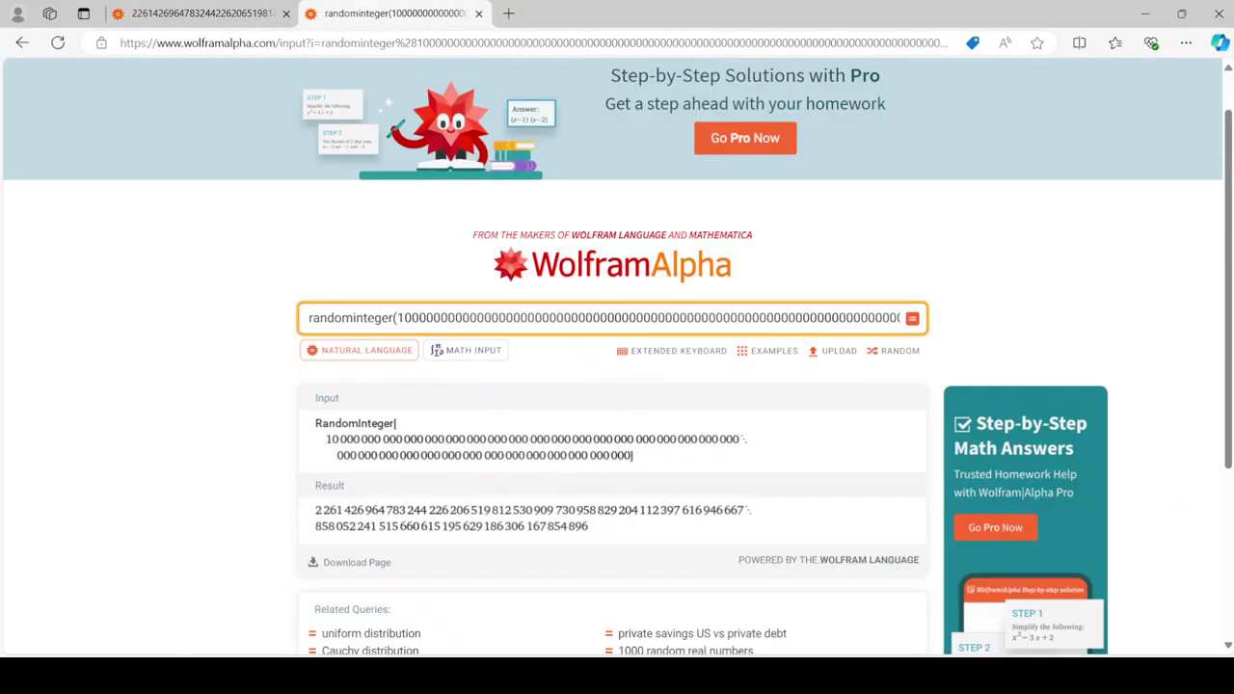
left_click(912, 318)
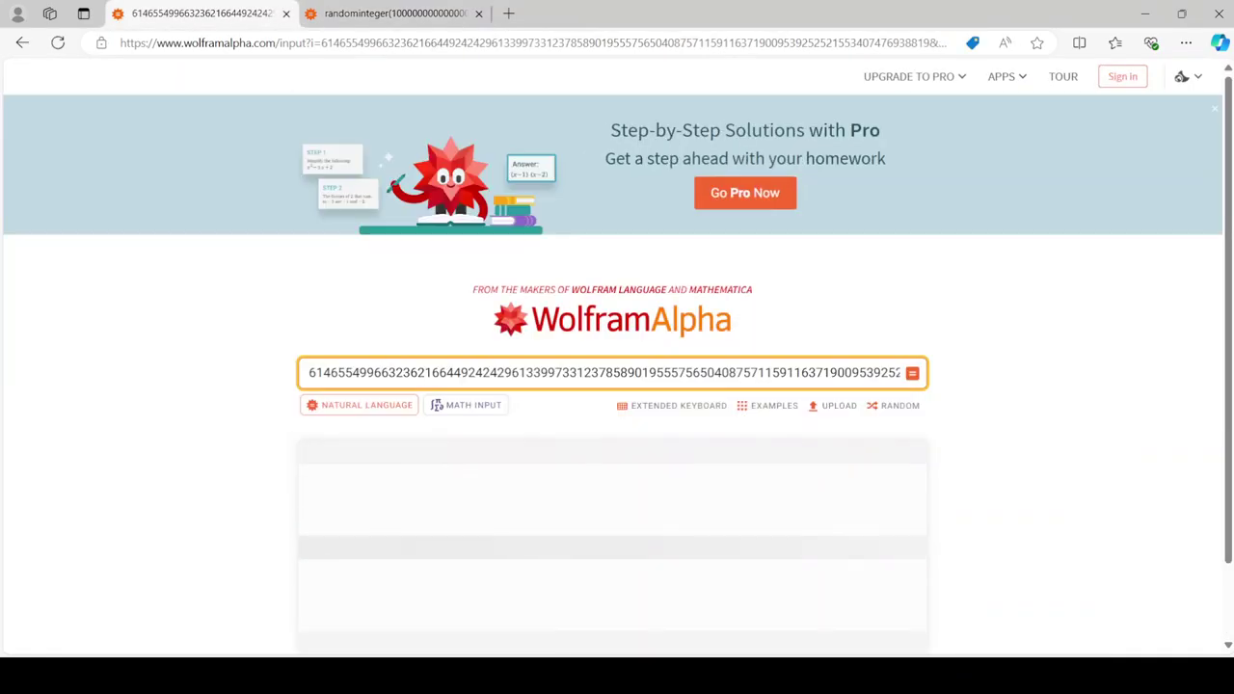
scroll(612, 386, "down", 5)
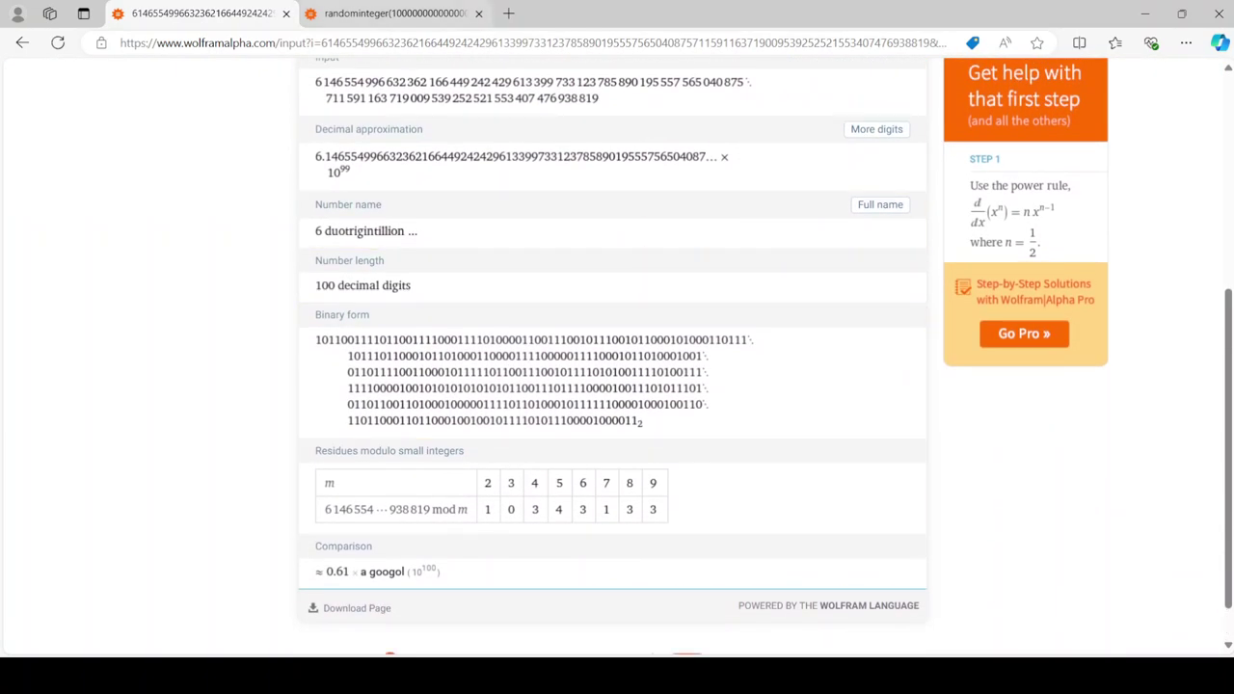
Generate a new random integer, query it in the number tab and inspect its prime factorization and residues.
key("ctrl+Tab")
left_click(912, 373)
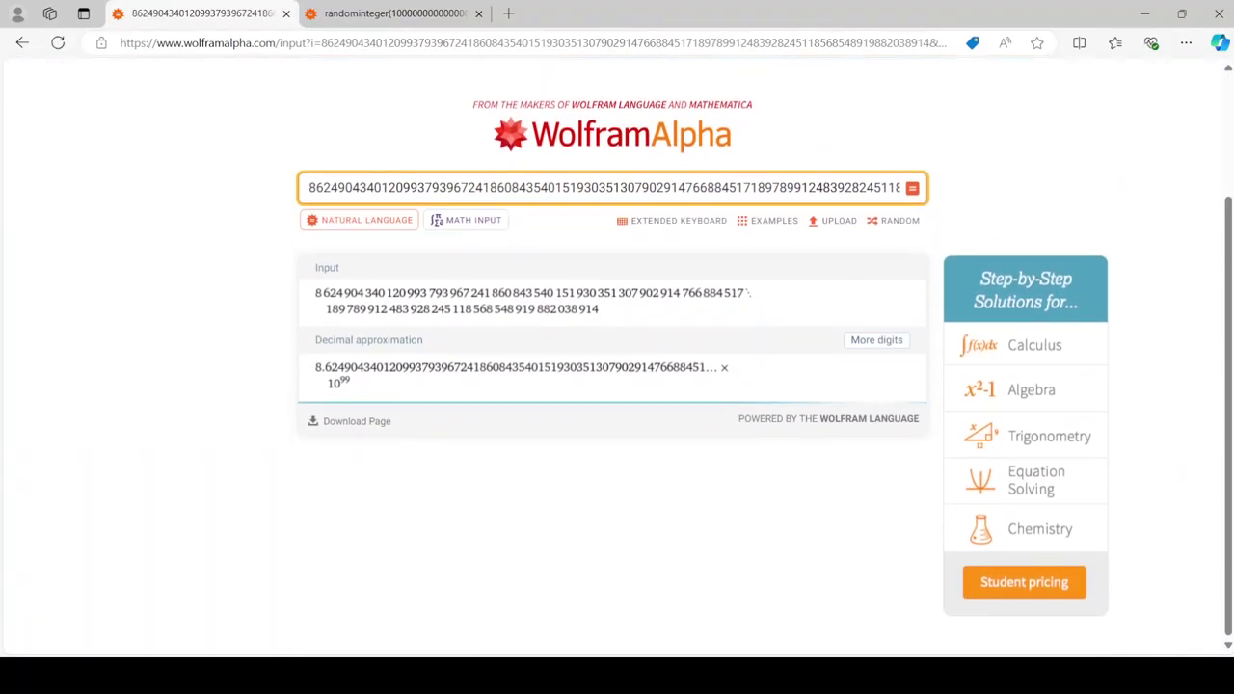
scroll(613, 347, "down", 3)
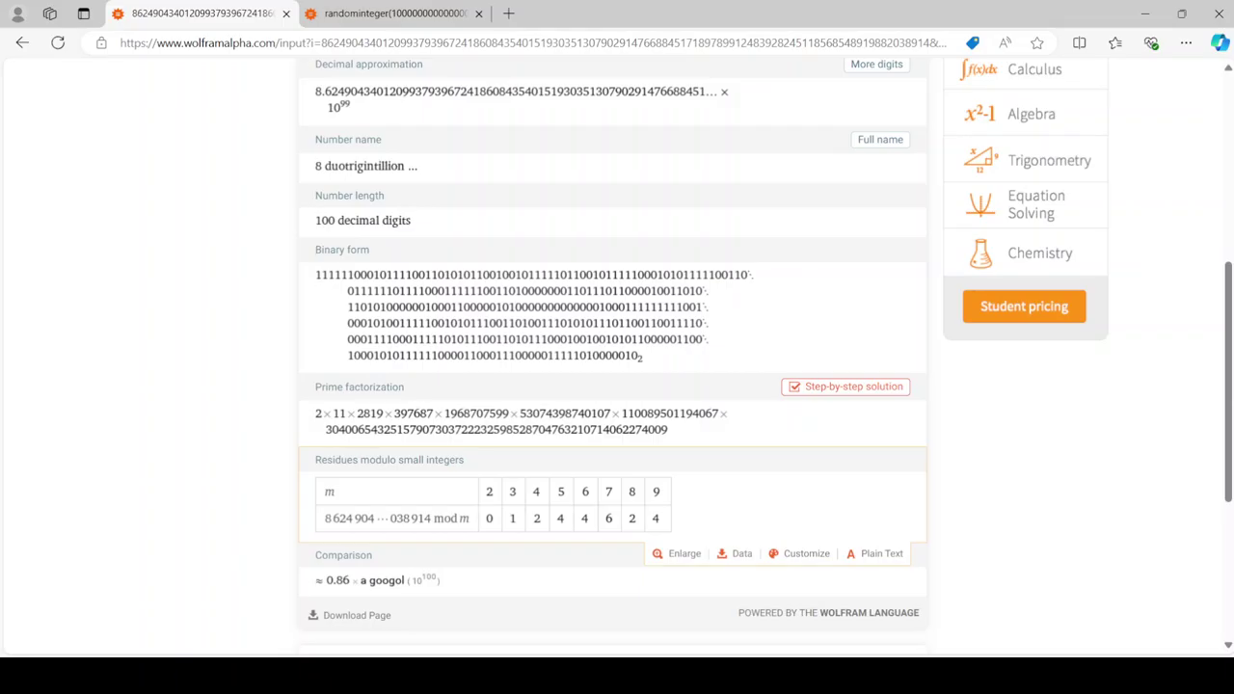
scroll(614, 357, "up", 2)
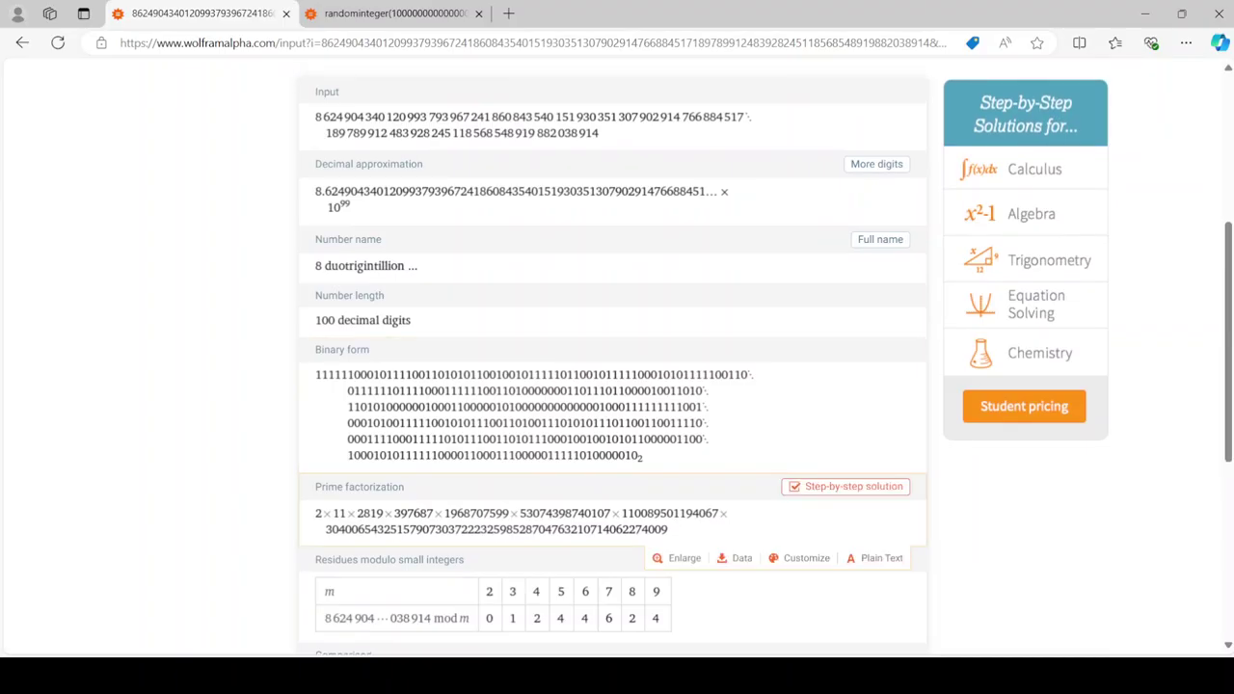
left_click(675, 676)
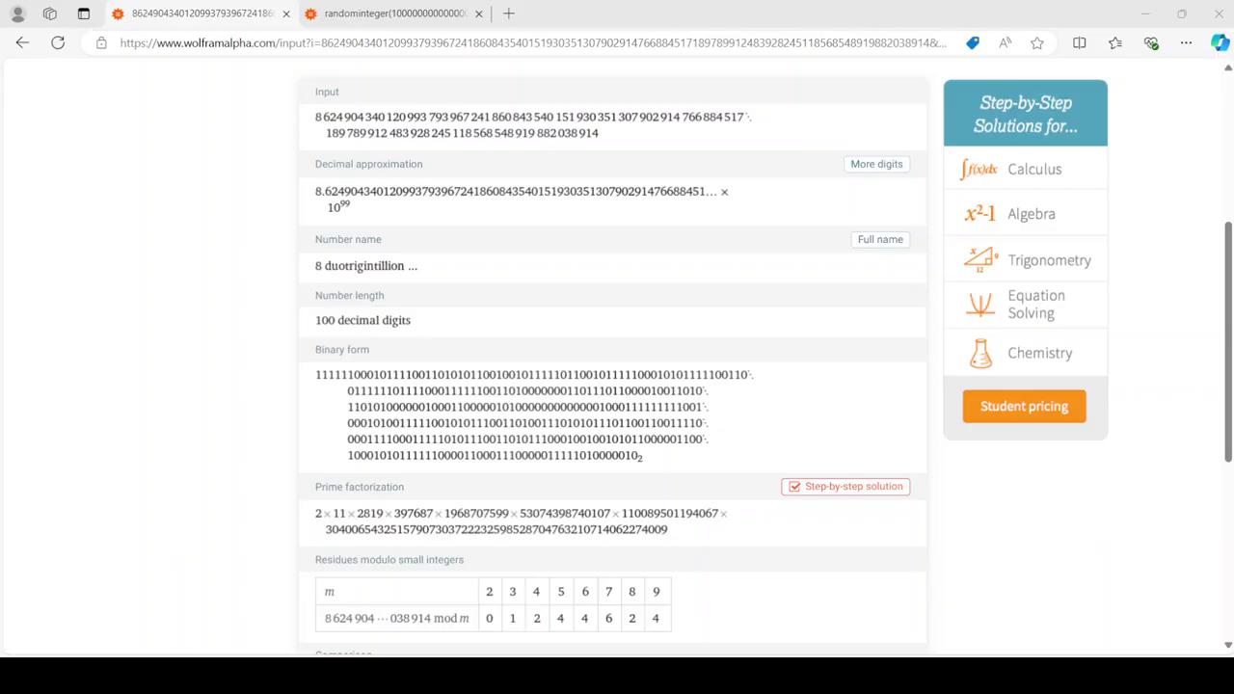
Run the randominteger query again and submit its result in the number tab to examine the prime factorization.
left_click(395, 14)
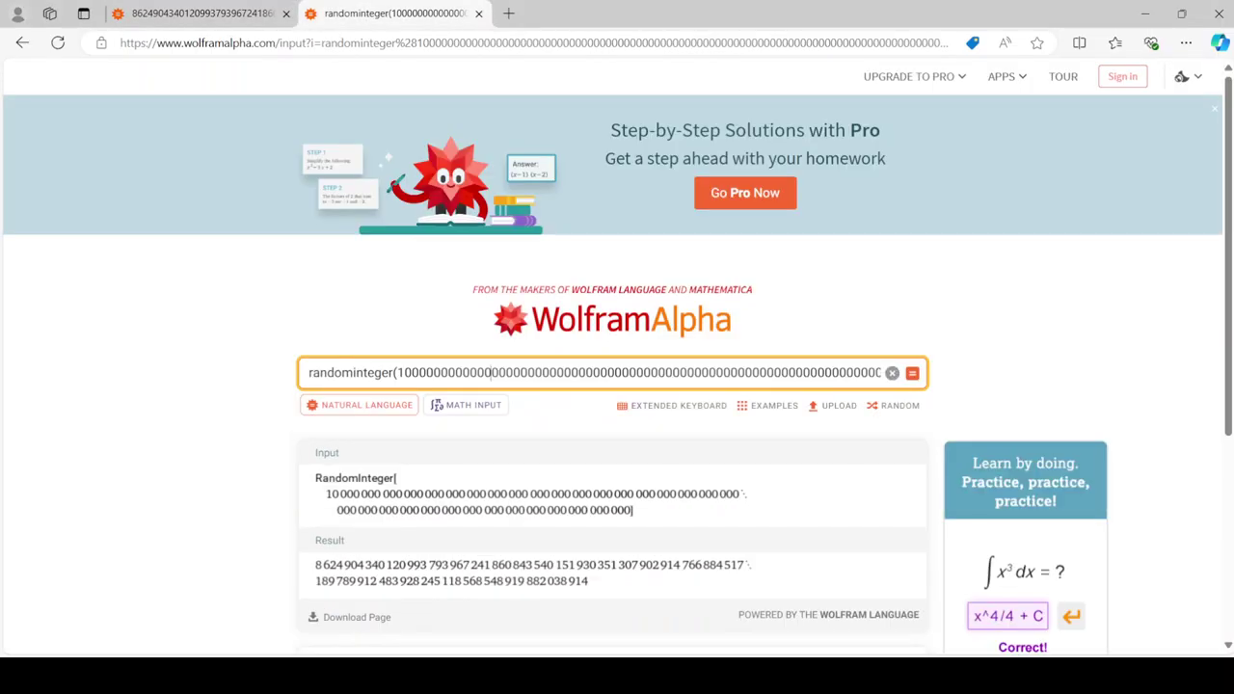
key("Return")
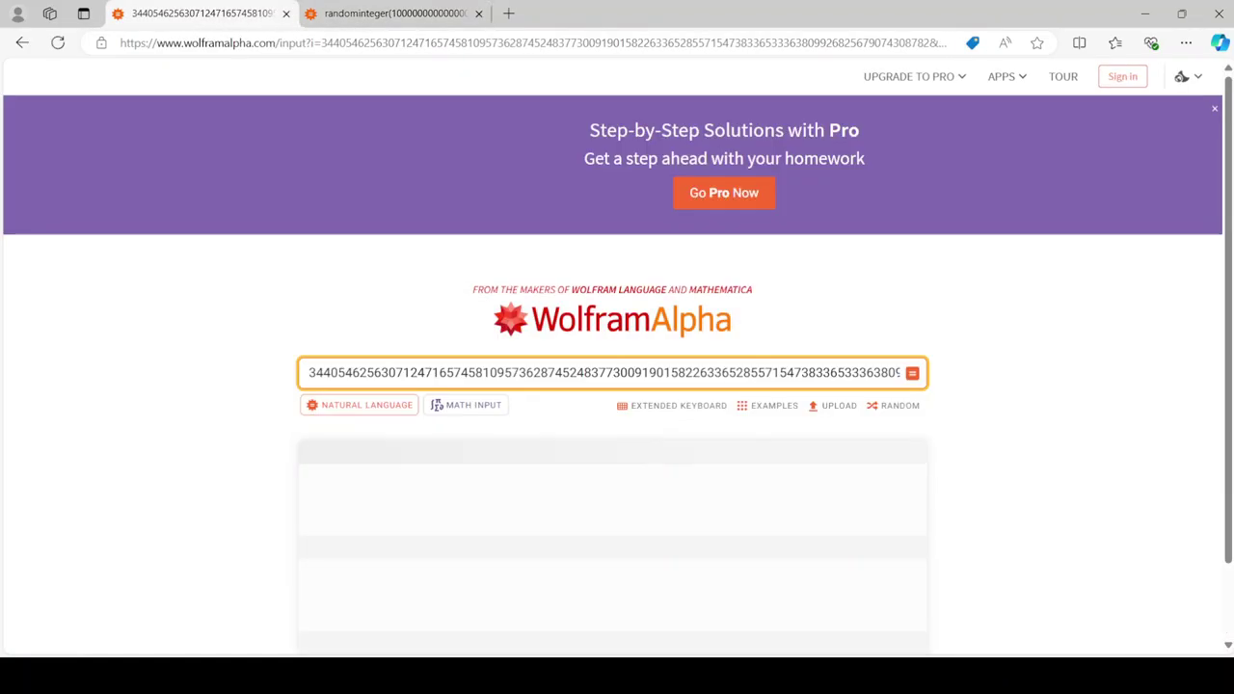
scroll(613, 521, "down", 3)
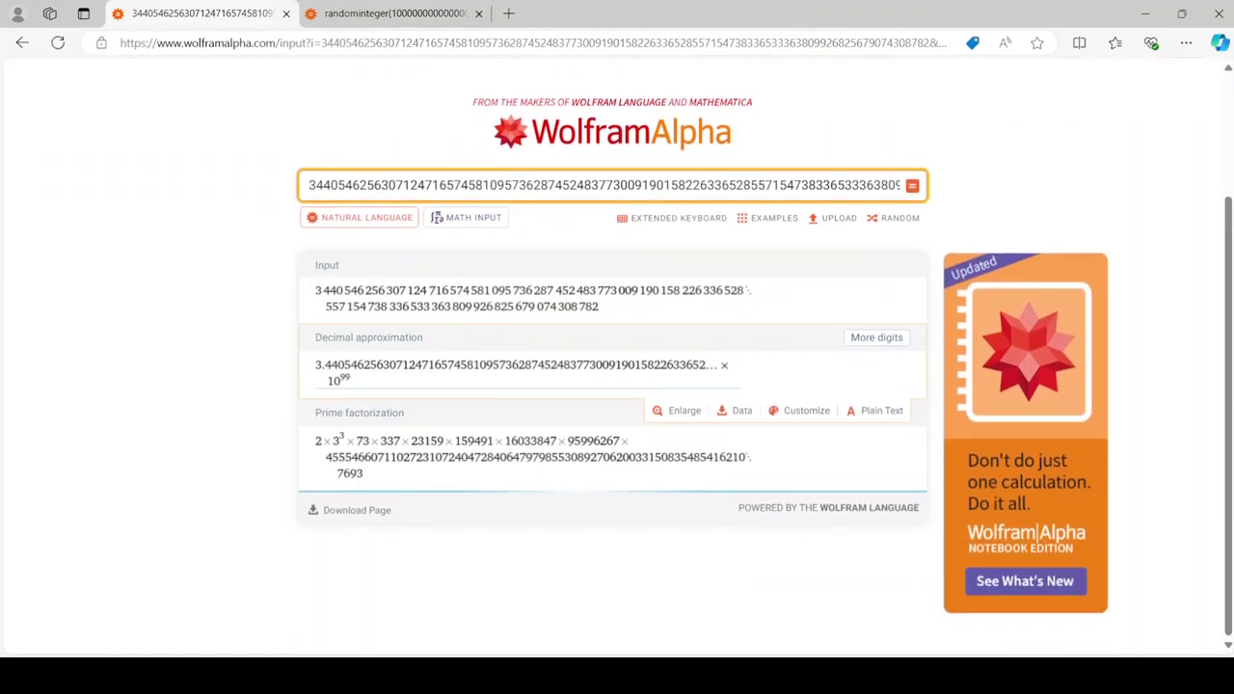
scroll(613, 521, "down", 3)
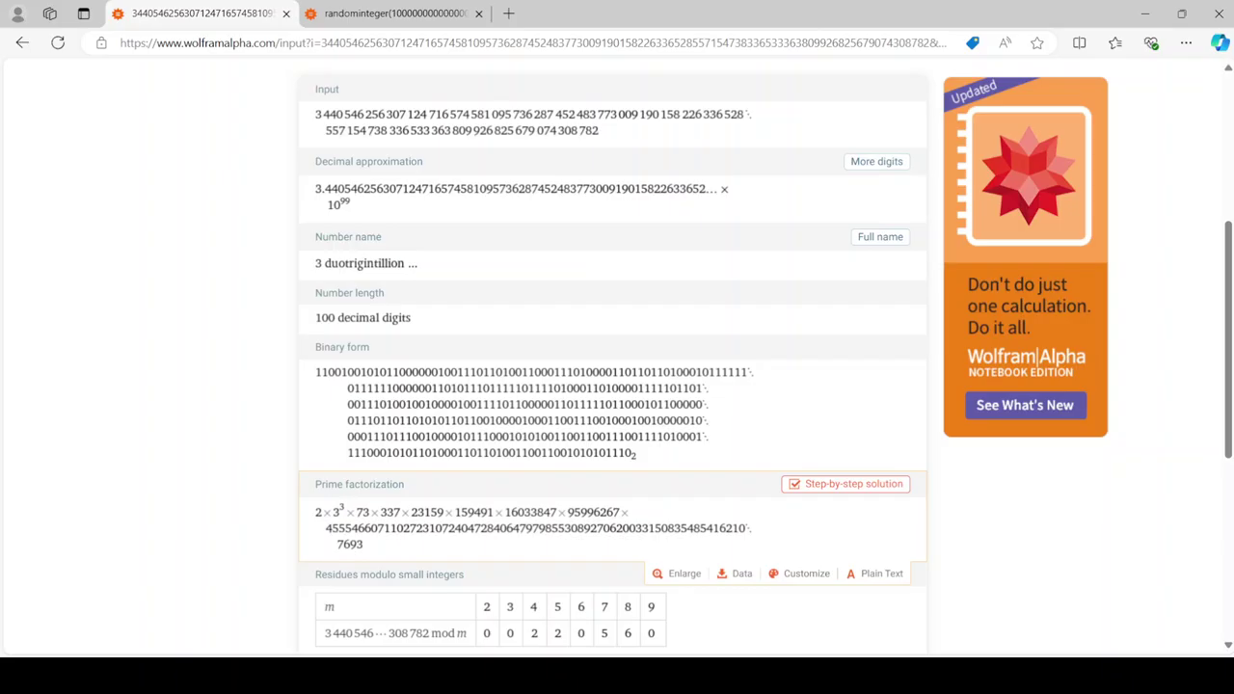
Generate a further random integer, enter it as the number tab's query and review its factors and properties.
left_click(395, 13)
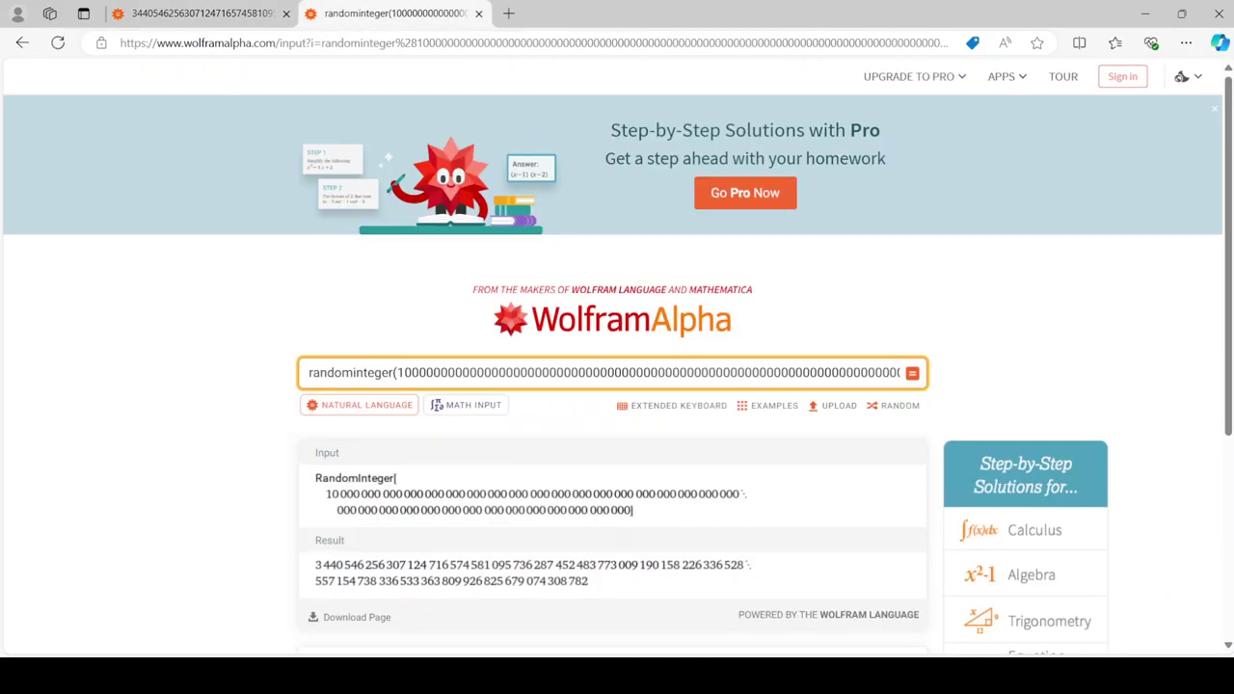
left_click(521, 373)
key("Return")
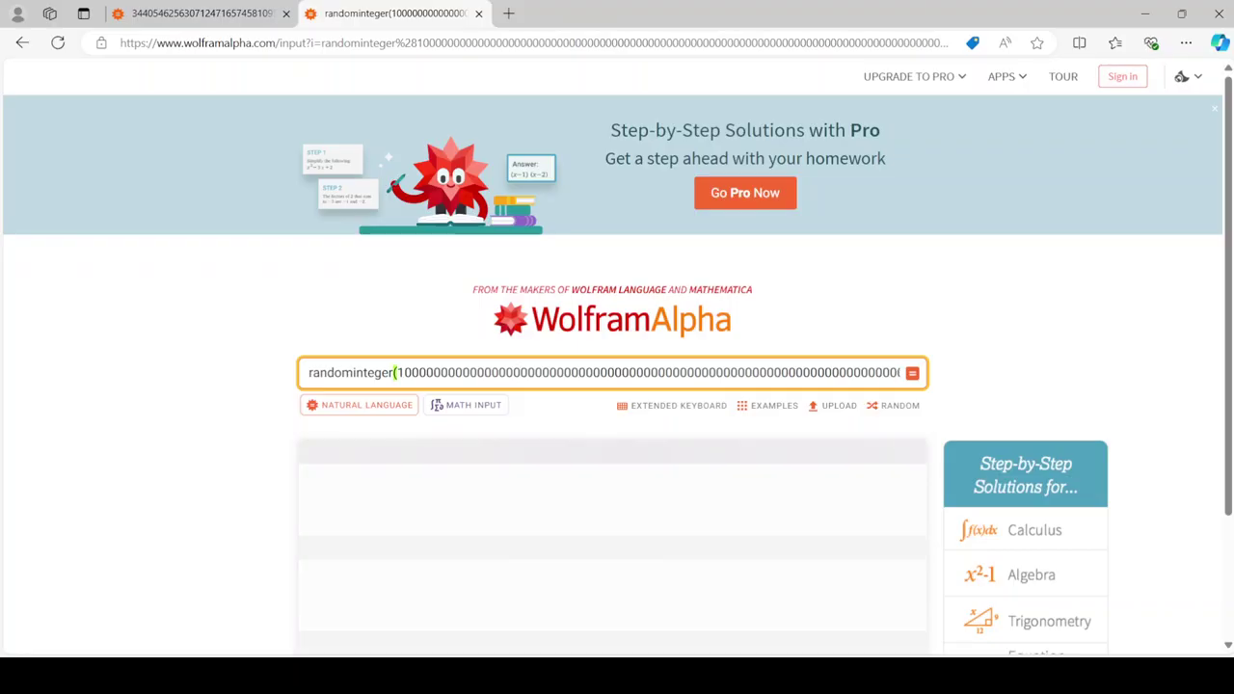
left_click(222, 42)
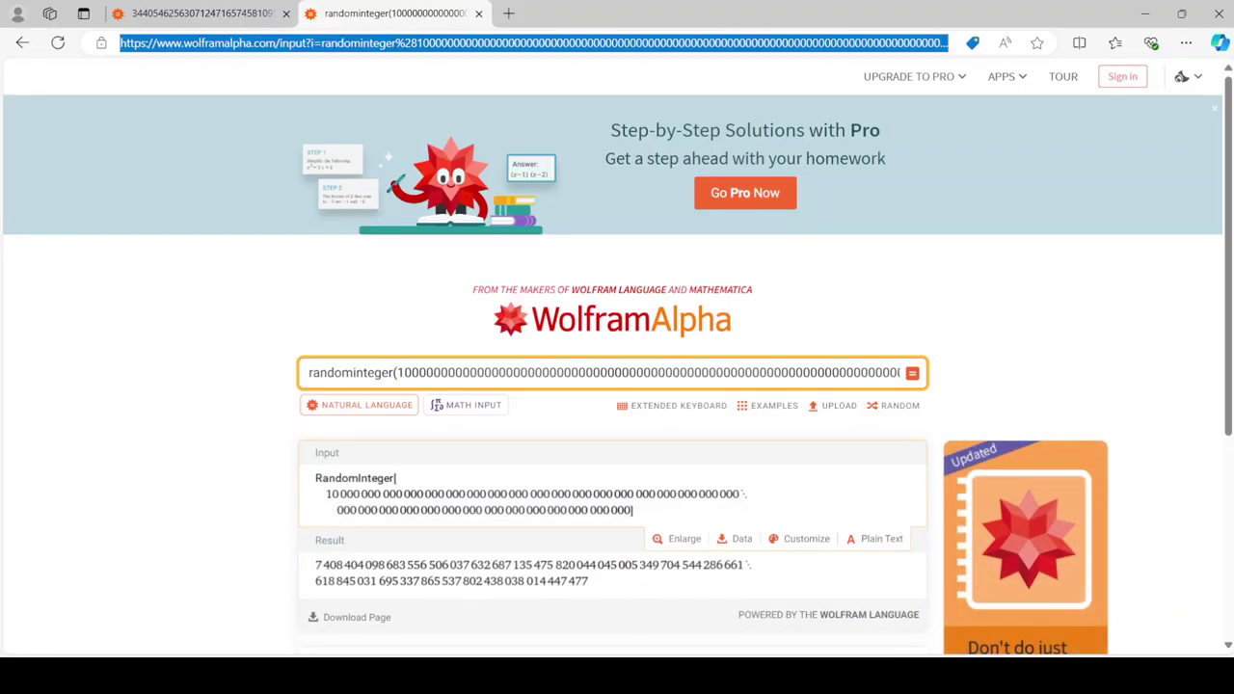
left_click(201, 13)
key("ctrl+shift+Tab")
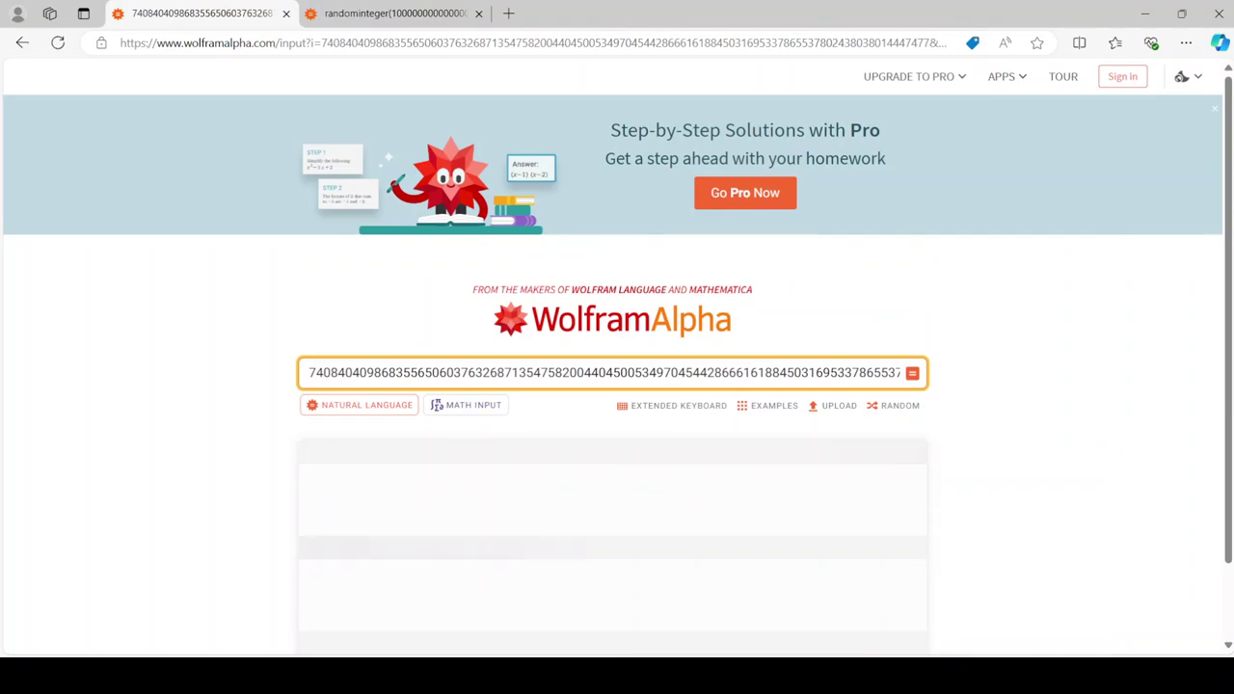
scroll(617, 386, "down", 5)
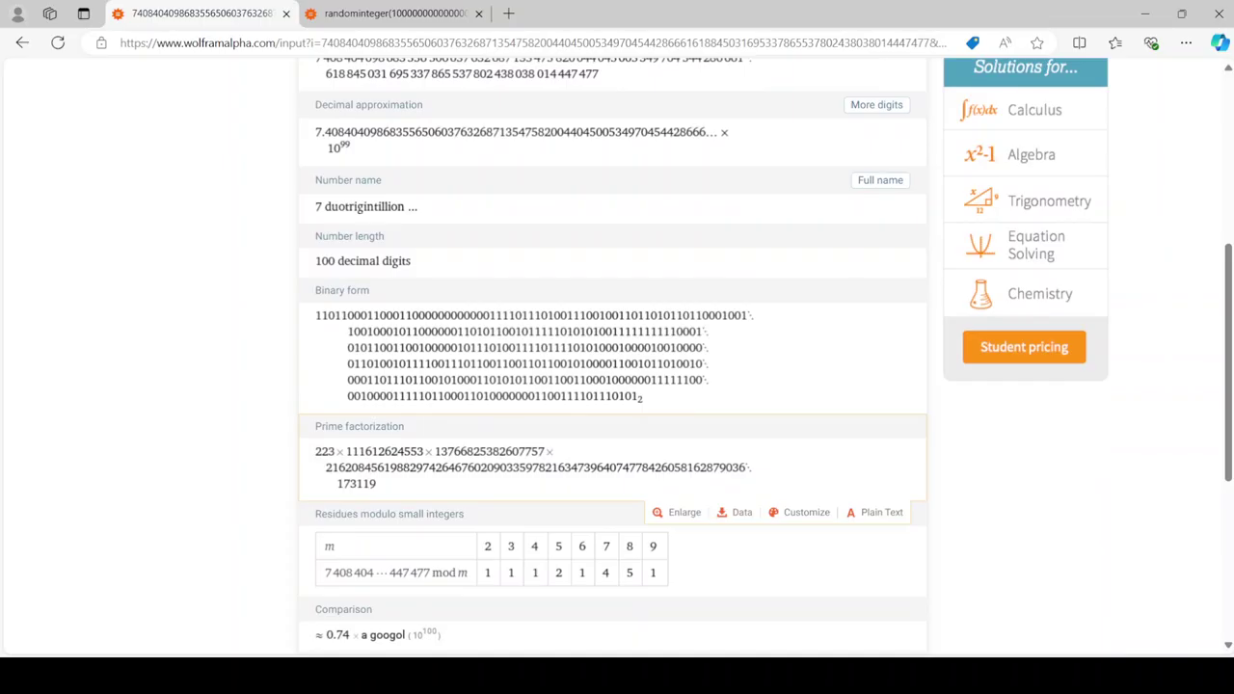
Repeat the randominteger query and look up the resulting number in the other tab, checking whether it is factored.
key("ctrl+Tab")
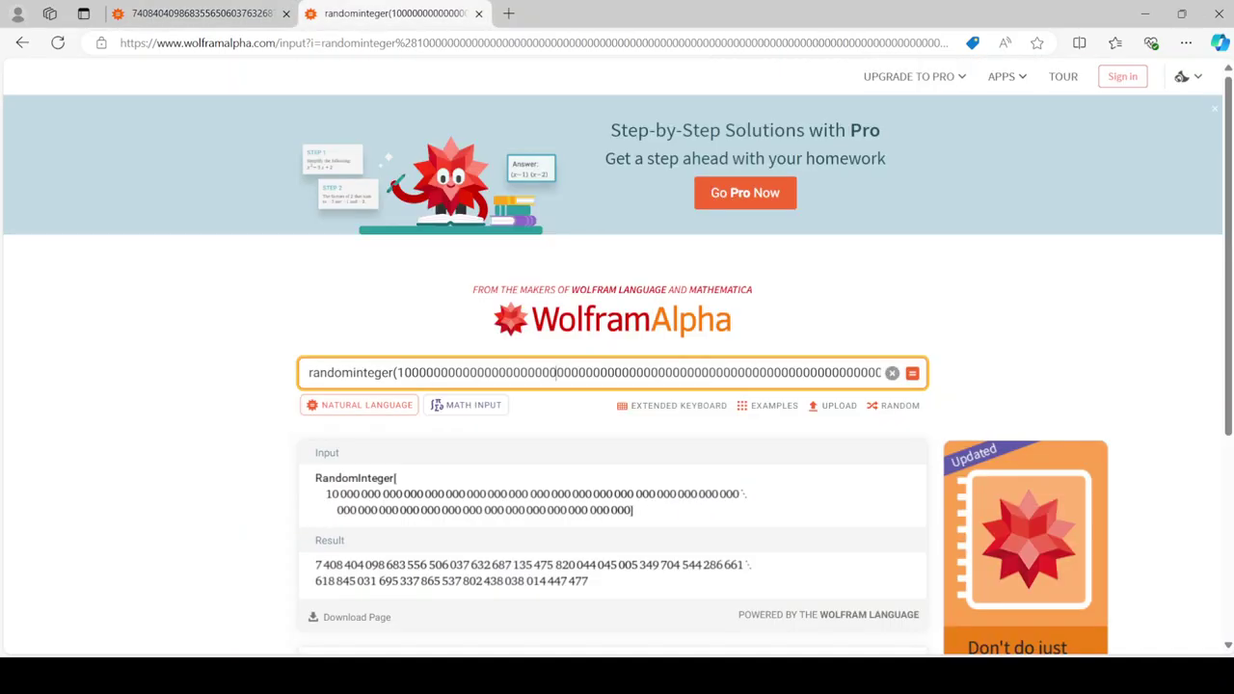
left_click(912, 373)
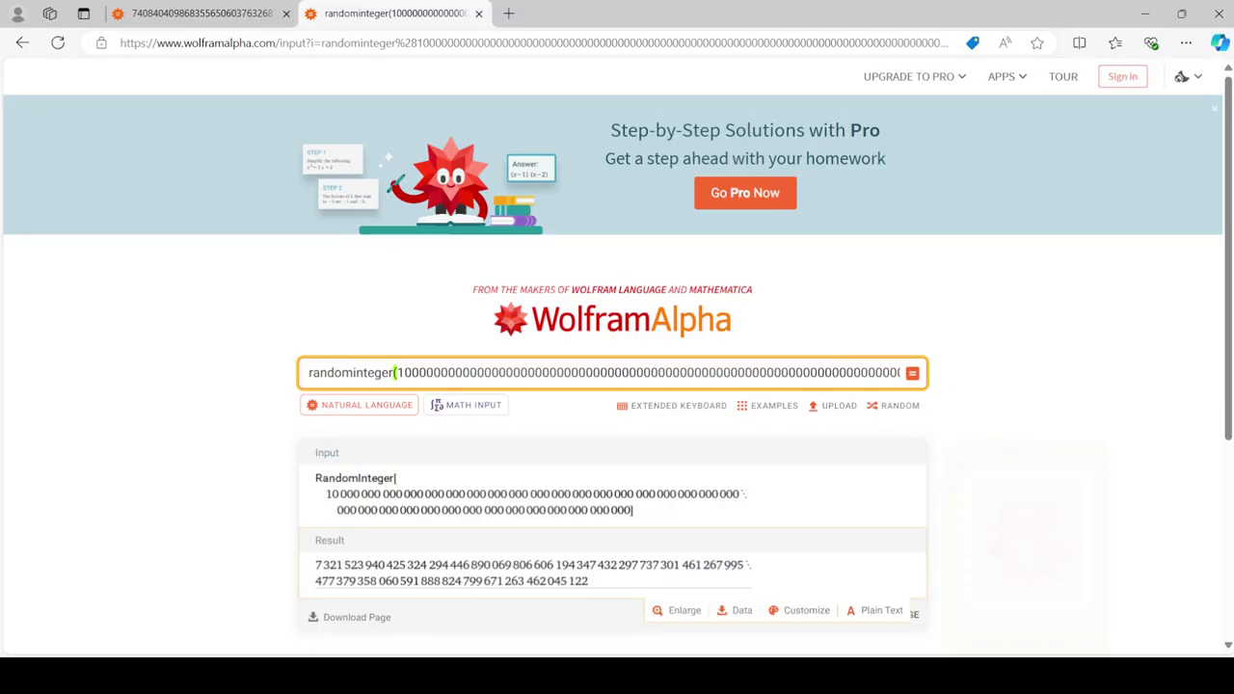
left_click(533, 573)
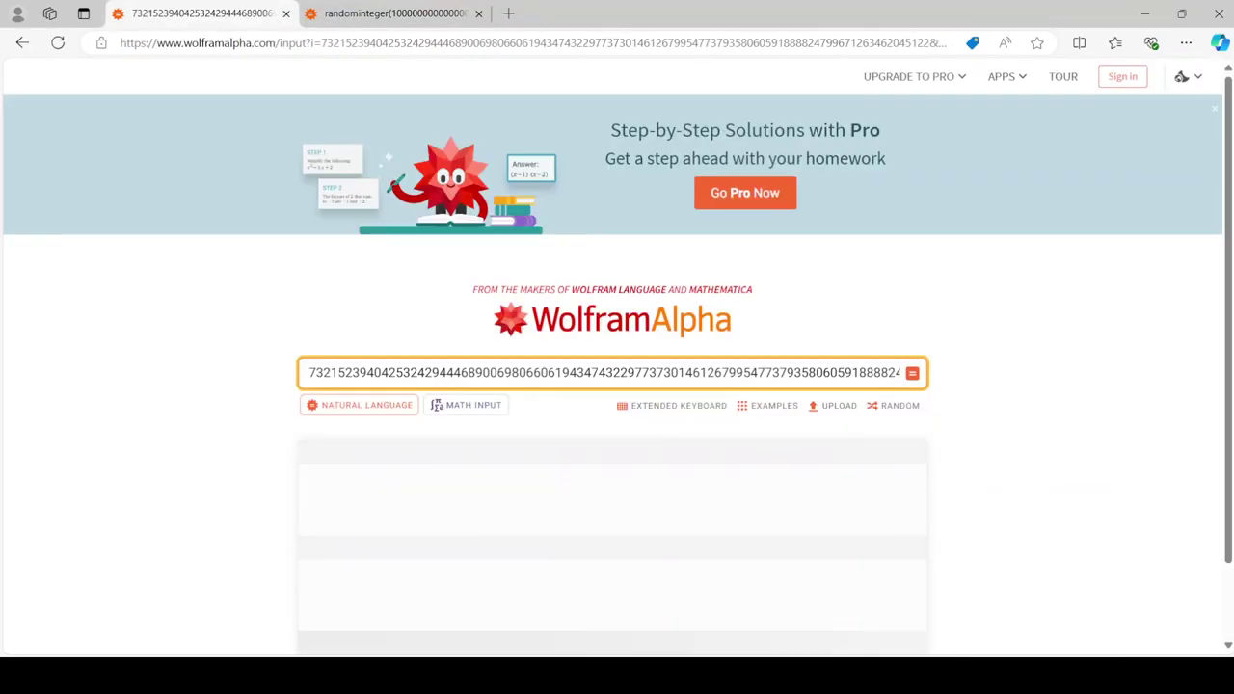
scroll(617, 357, "down", 4)
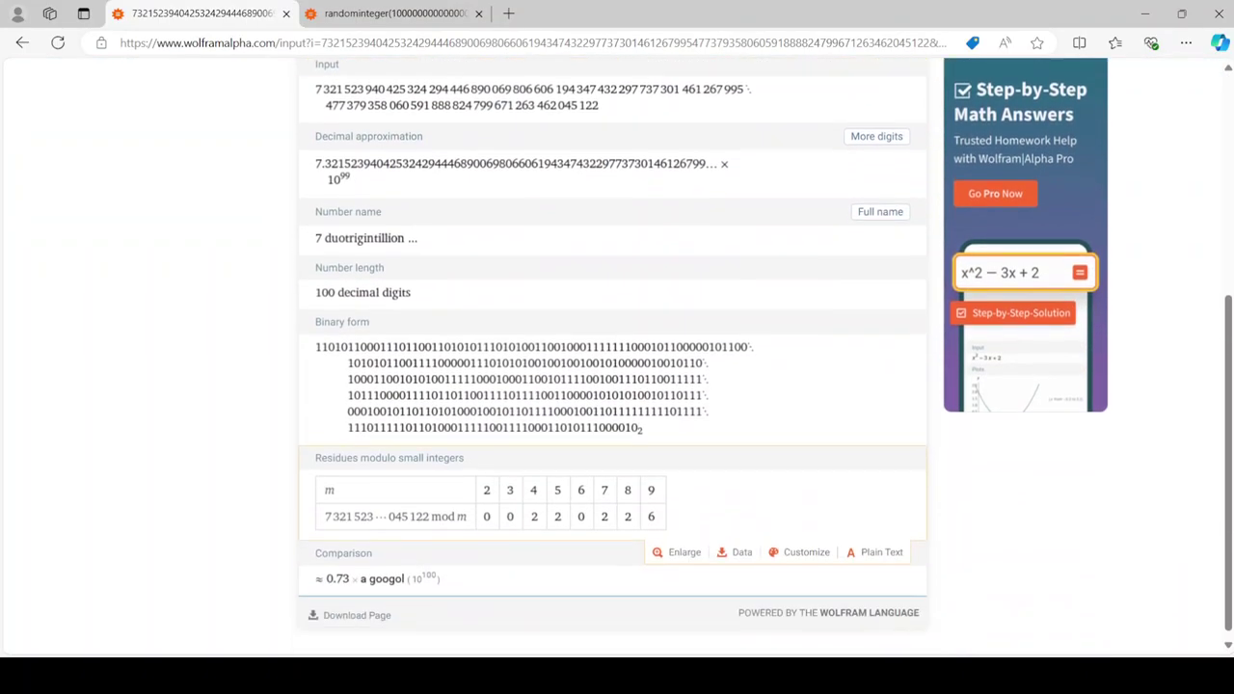
Rerun the randominteger query, submit the generated integer in the number tab and check its results for a prime factorization.
key("ctrl+Tab")
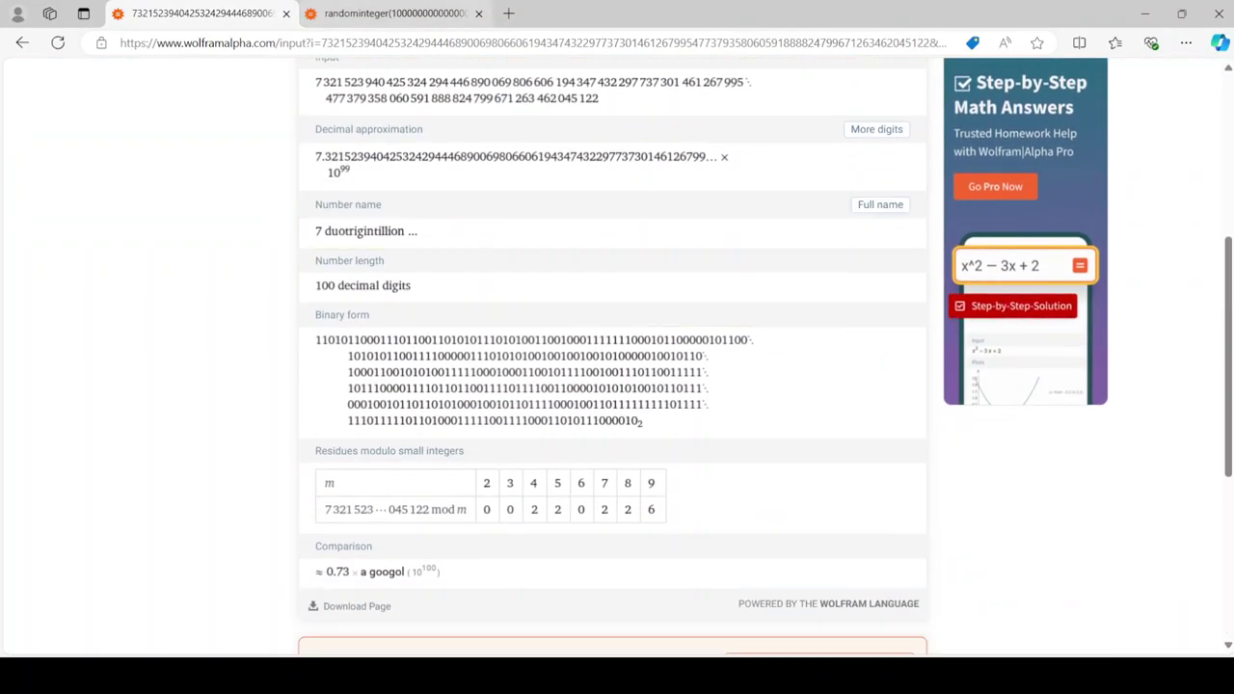
key("Return")
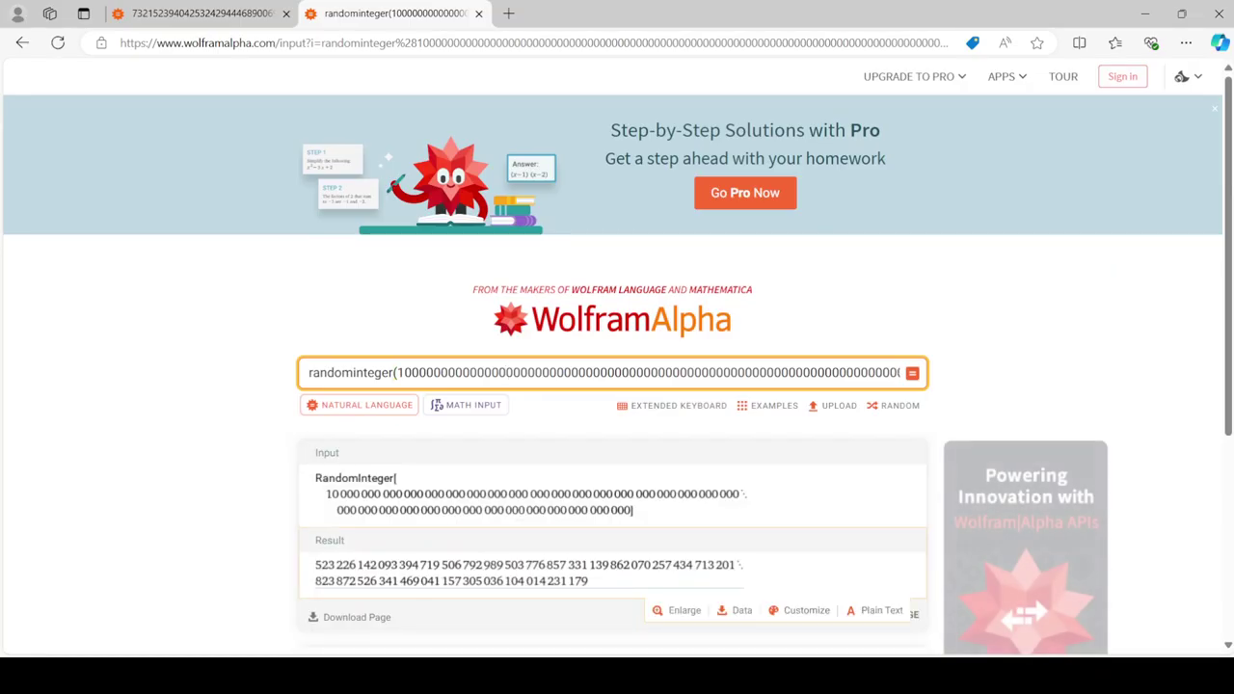
key("ctrl+Tab")
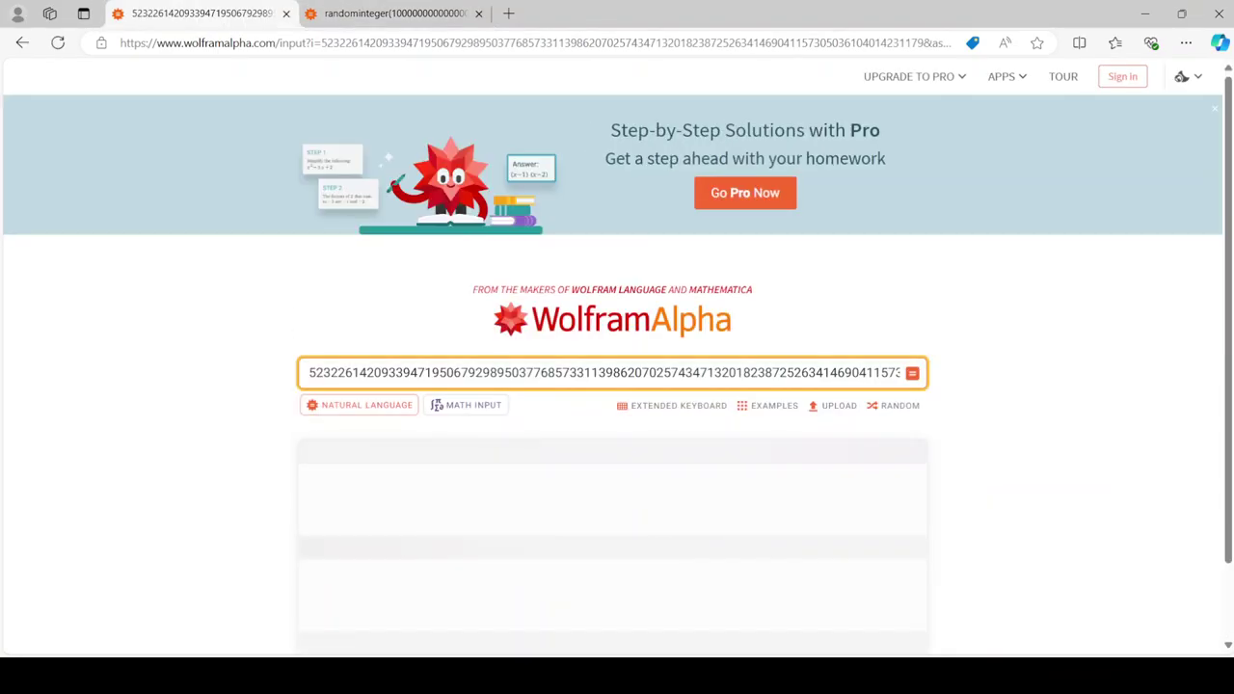
scroll(617, 482, "down", 5)
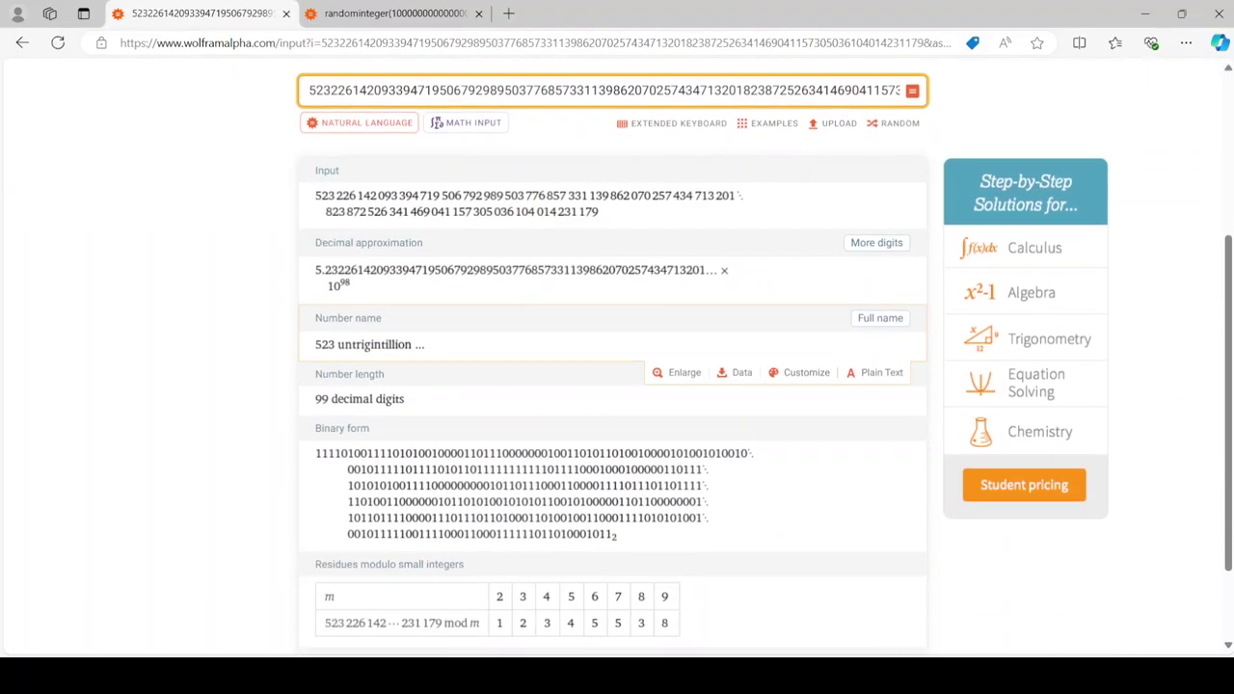
scroll(617, 482, "up", 1)
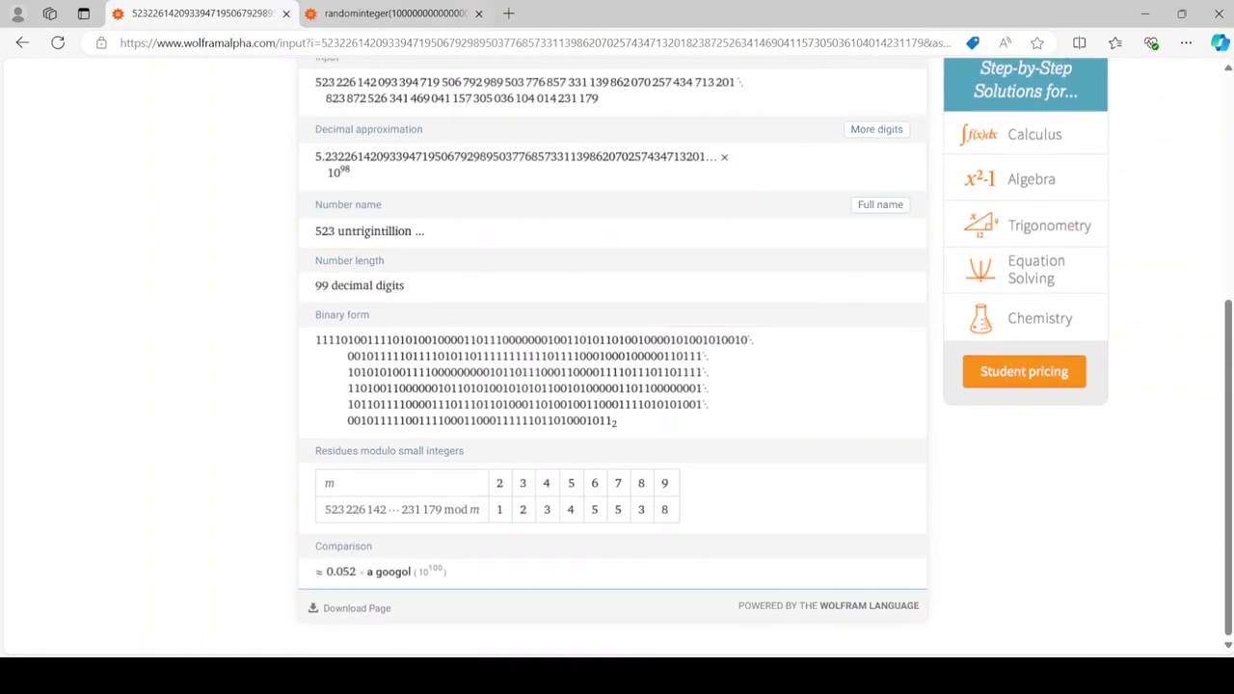
Generate another random integer, query it in the number tab and review its prime factorization, residues and properties.
key("ctrl+Tab")
key("Return")
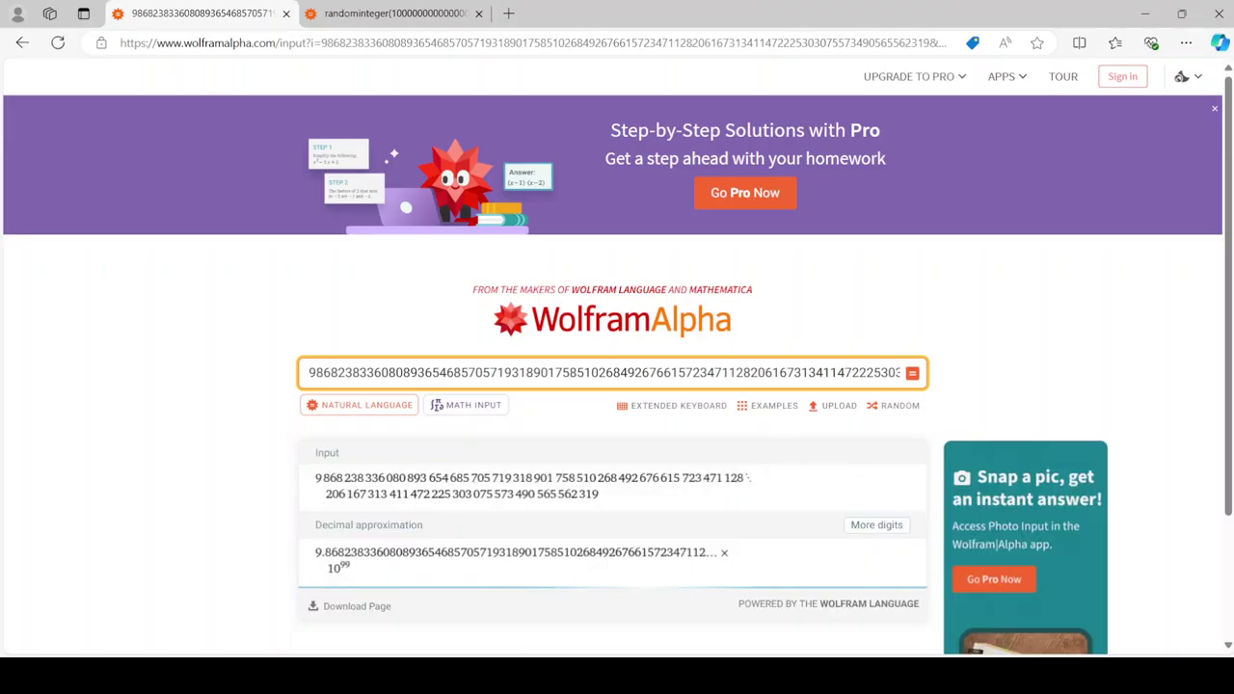
scroll(617, 386, "down", 2)
scroll(617, 385, "down", 3)
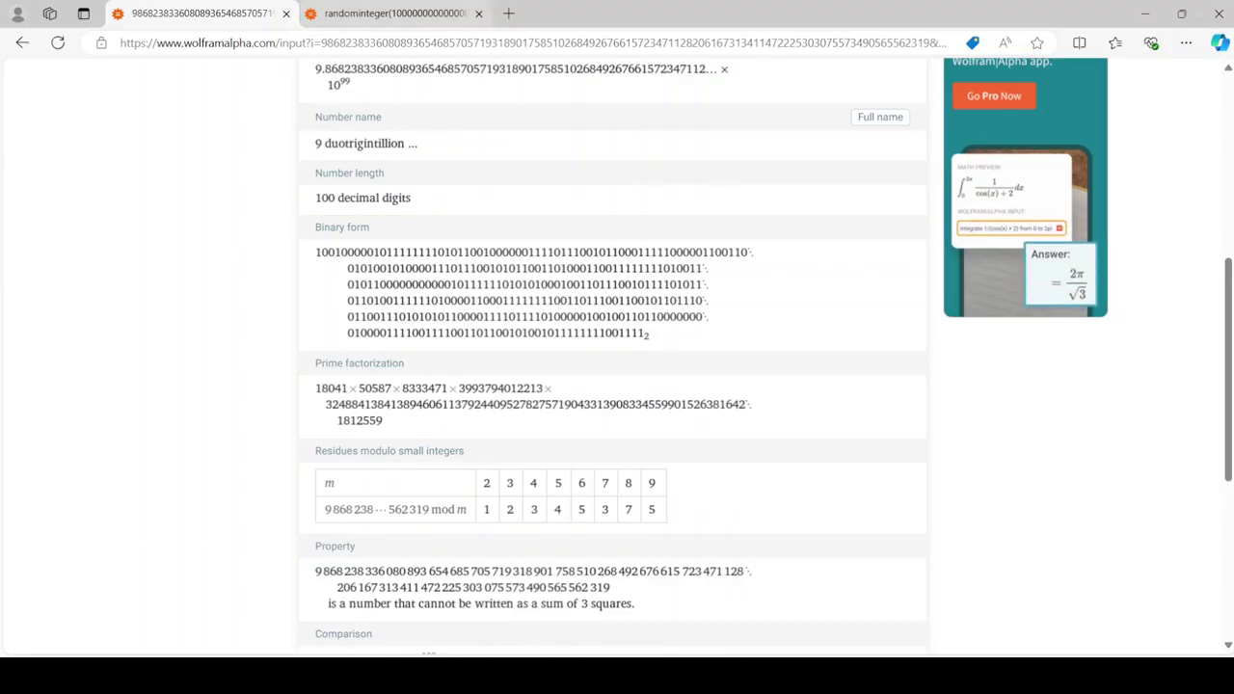
Produce a fresh result from the randominteger query and look that integer up in the number tab to examine its prime factors.
key("ctrl+Tab")
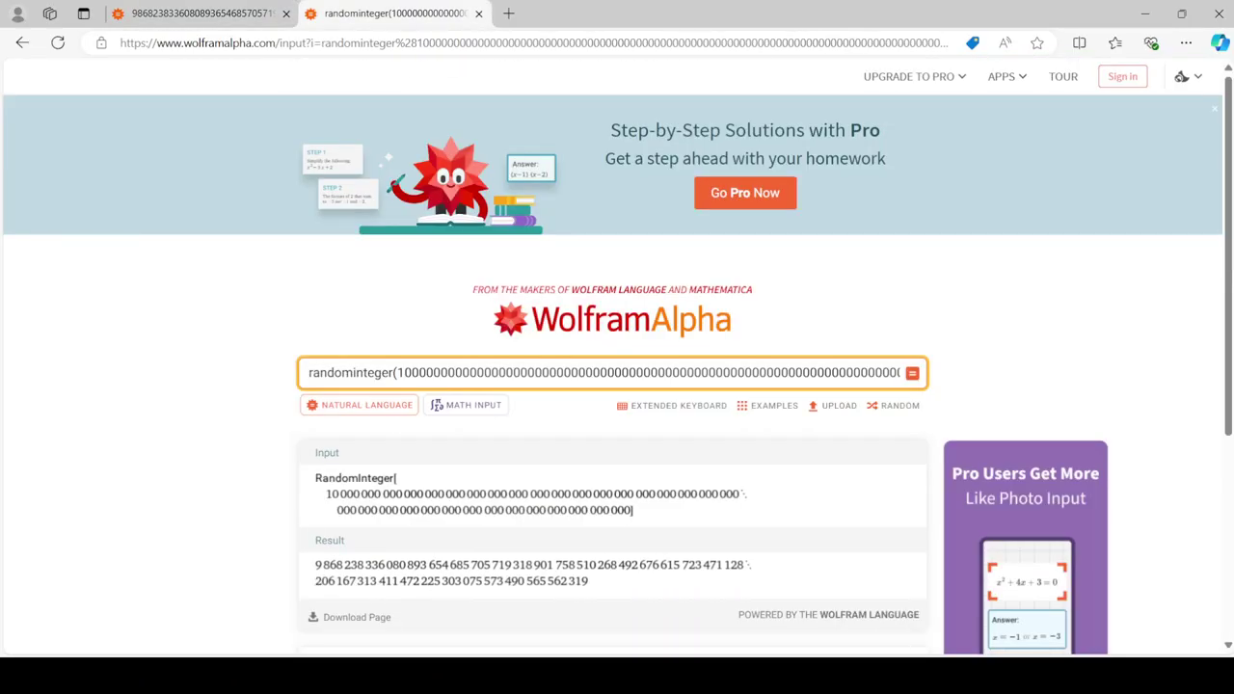
left_click(912, 374)
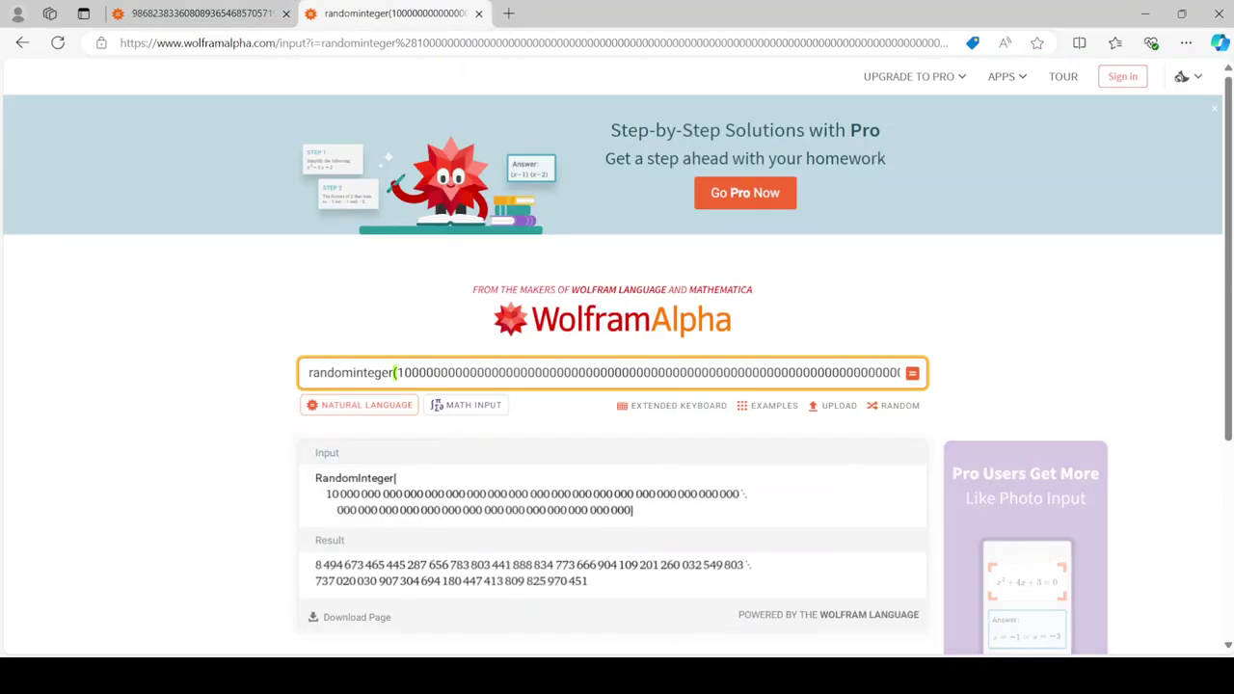
scroll(617, 501, "down", 1)
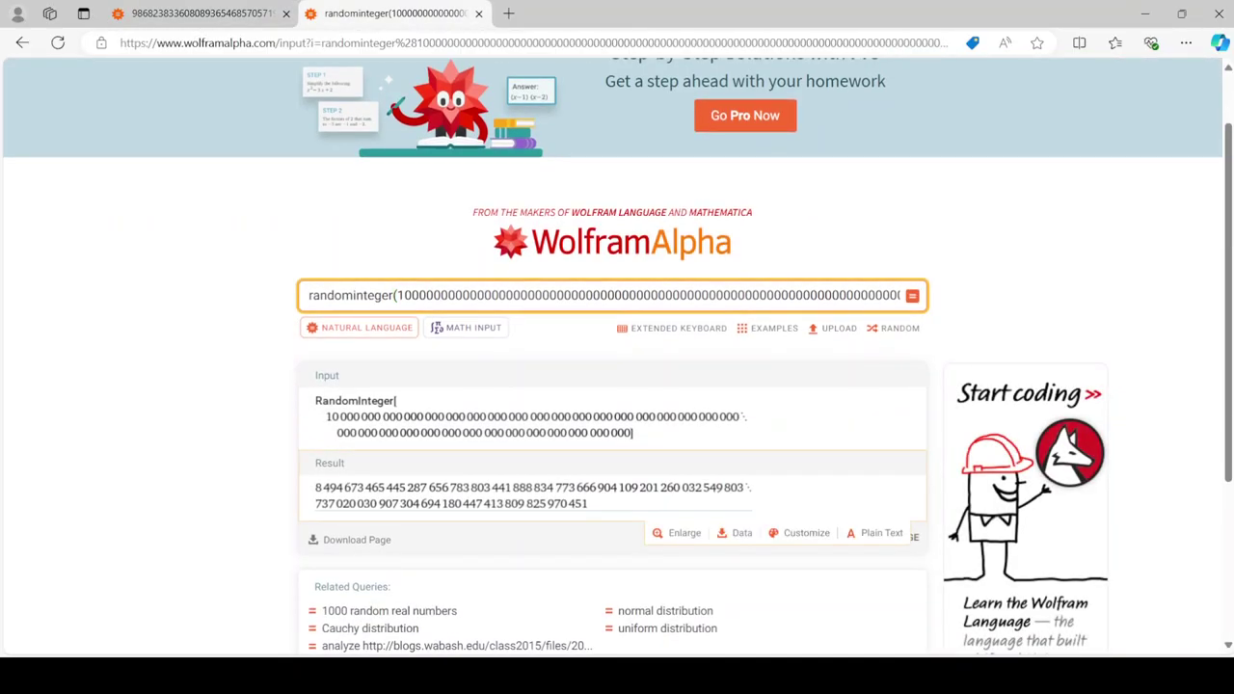
left_click(533, 495)
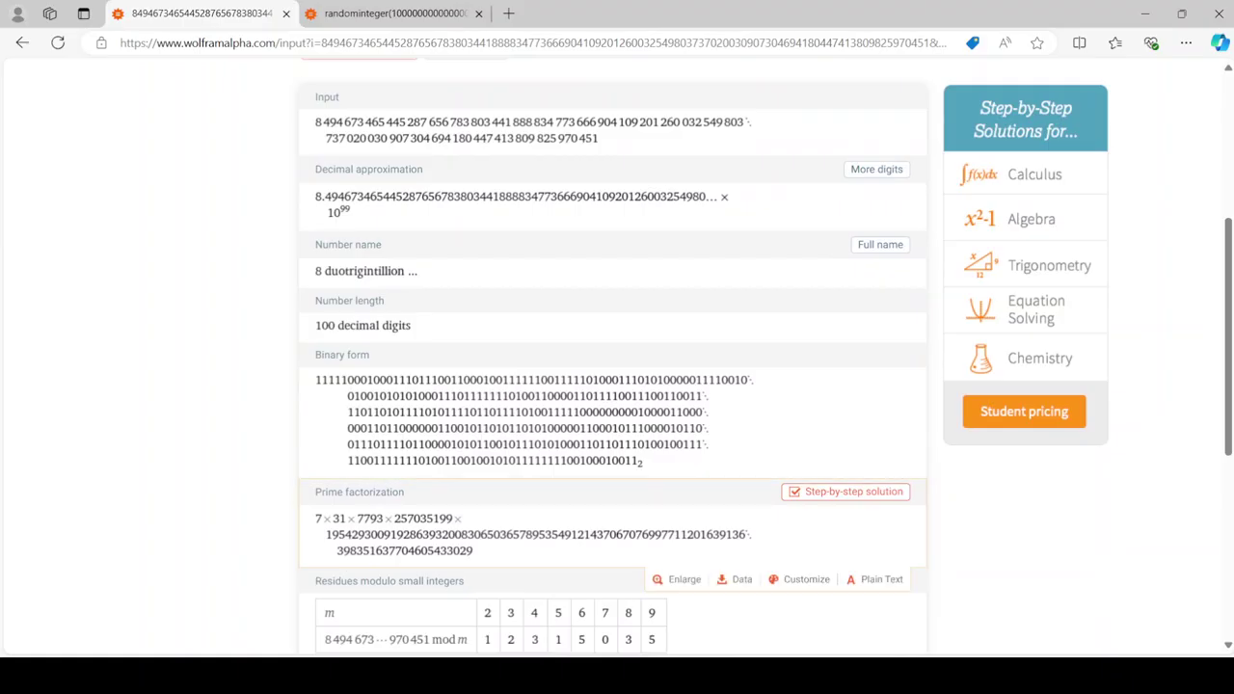
Repeat the randominteger query, load its result as the number tab's query and inspect the prime factorization and residues.
key("ctrl+Tab")
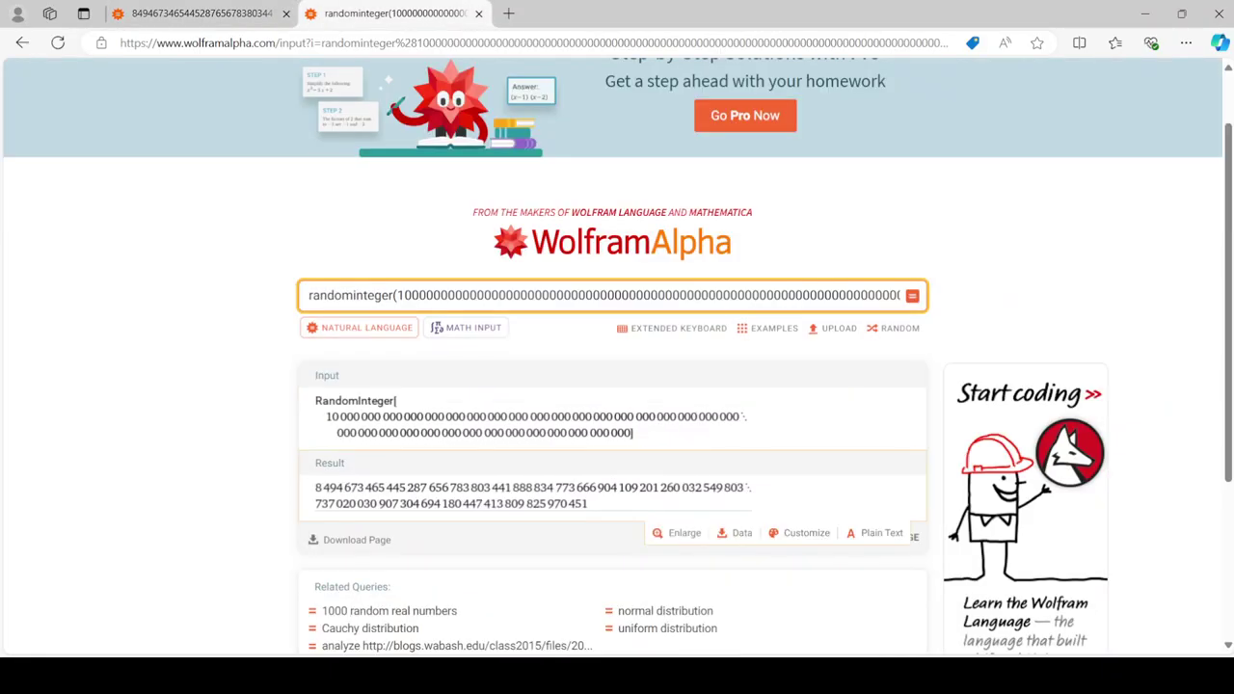
key("Return")
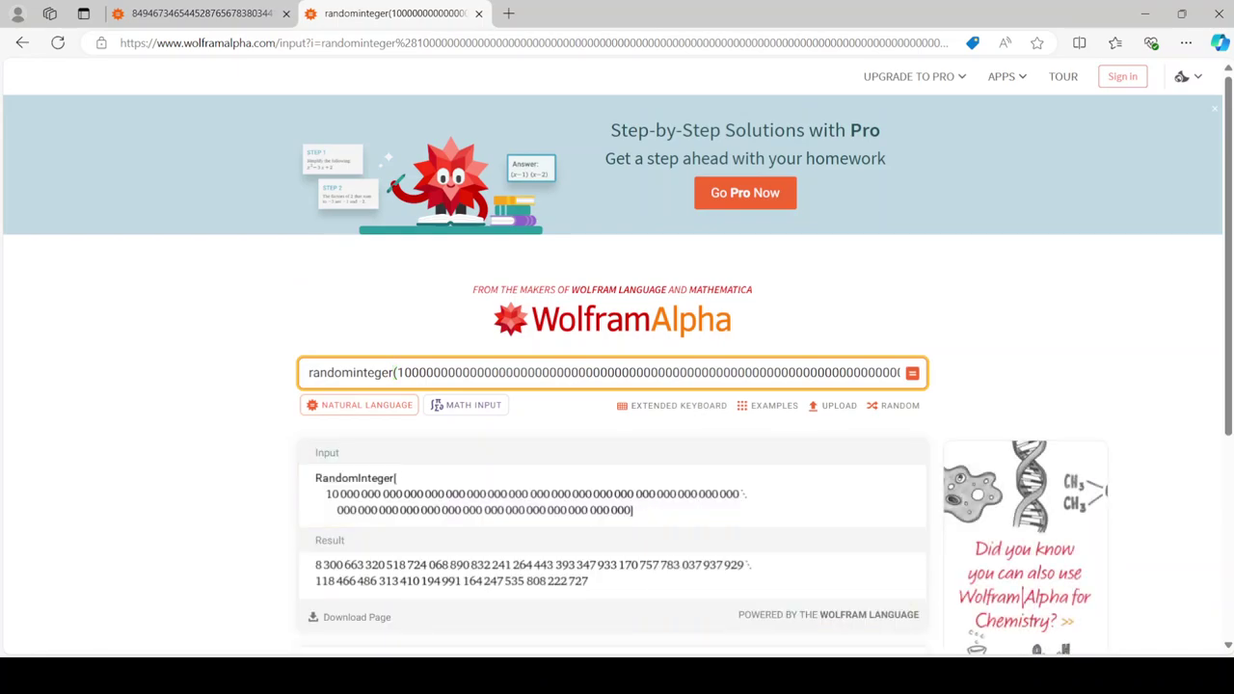
left_click(675, 675)
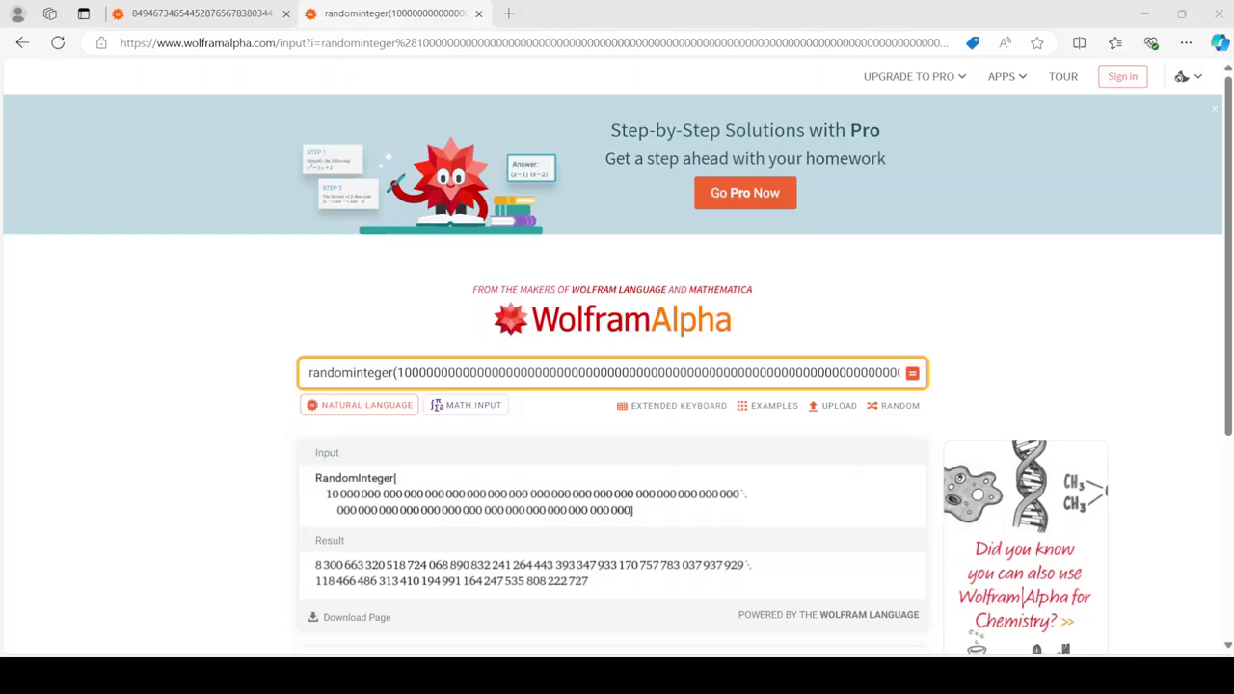
scroll(617, 405, "down", 2)
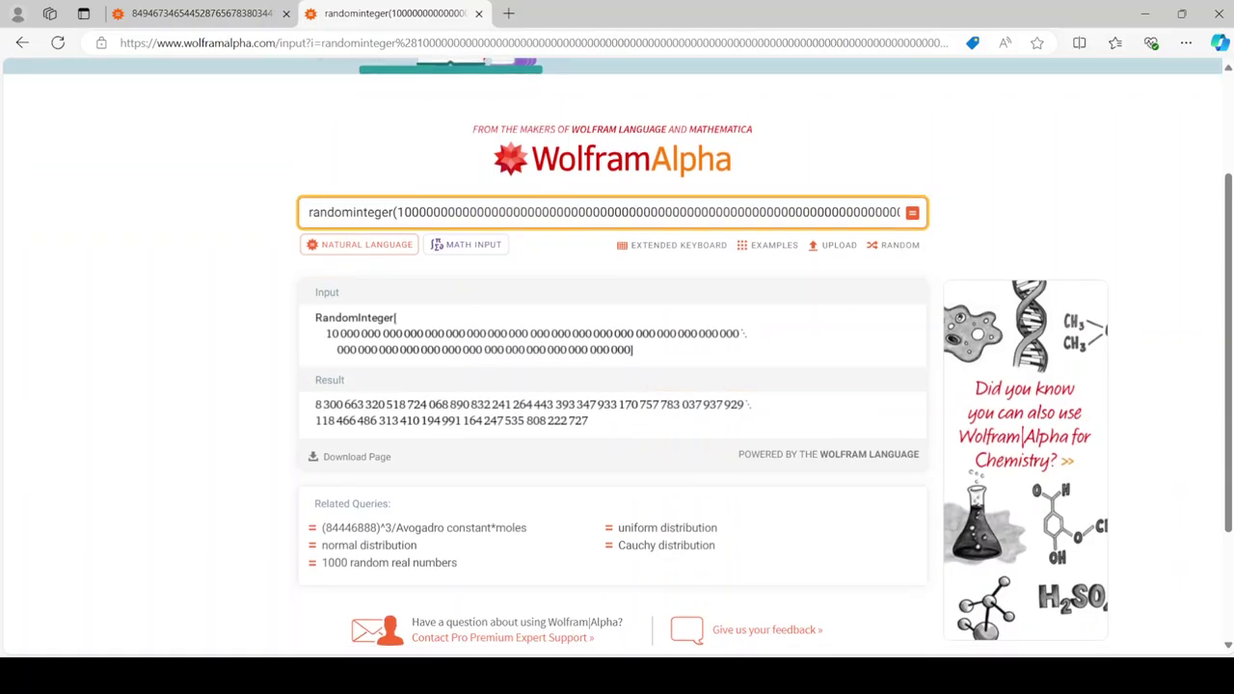
left_click(530, 412)
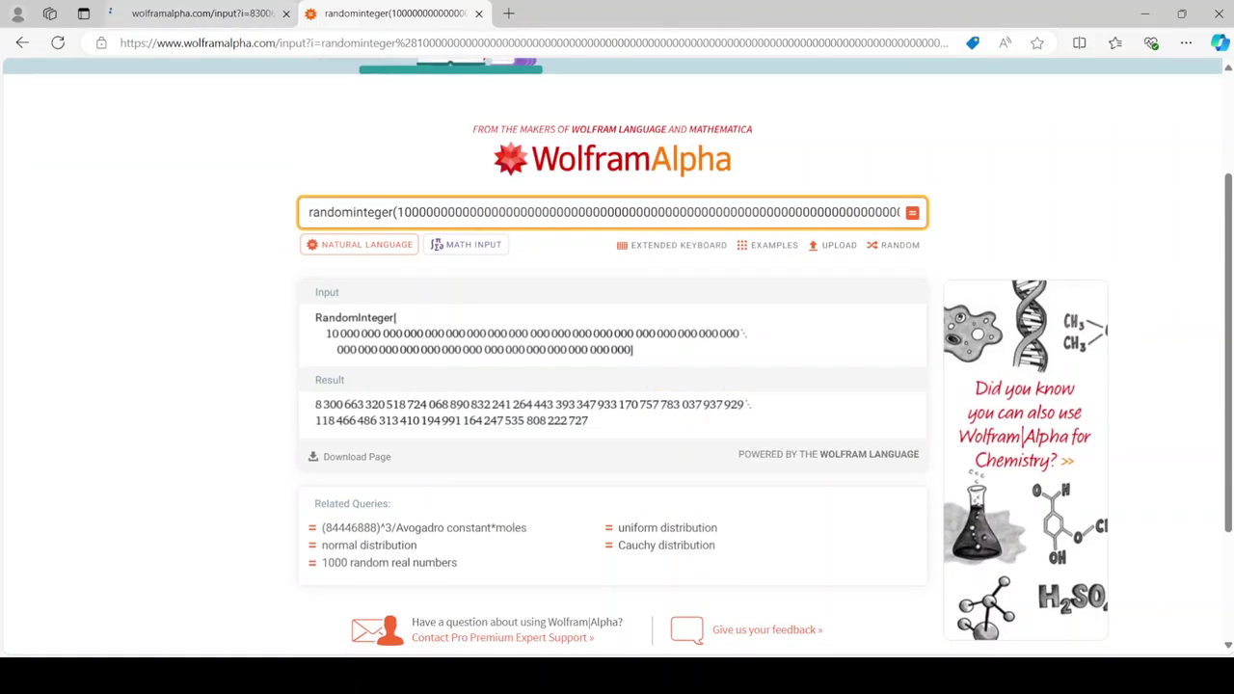
left_click(202, 14)
scroll(617, 309, "down", 2)
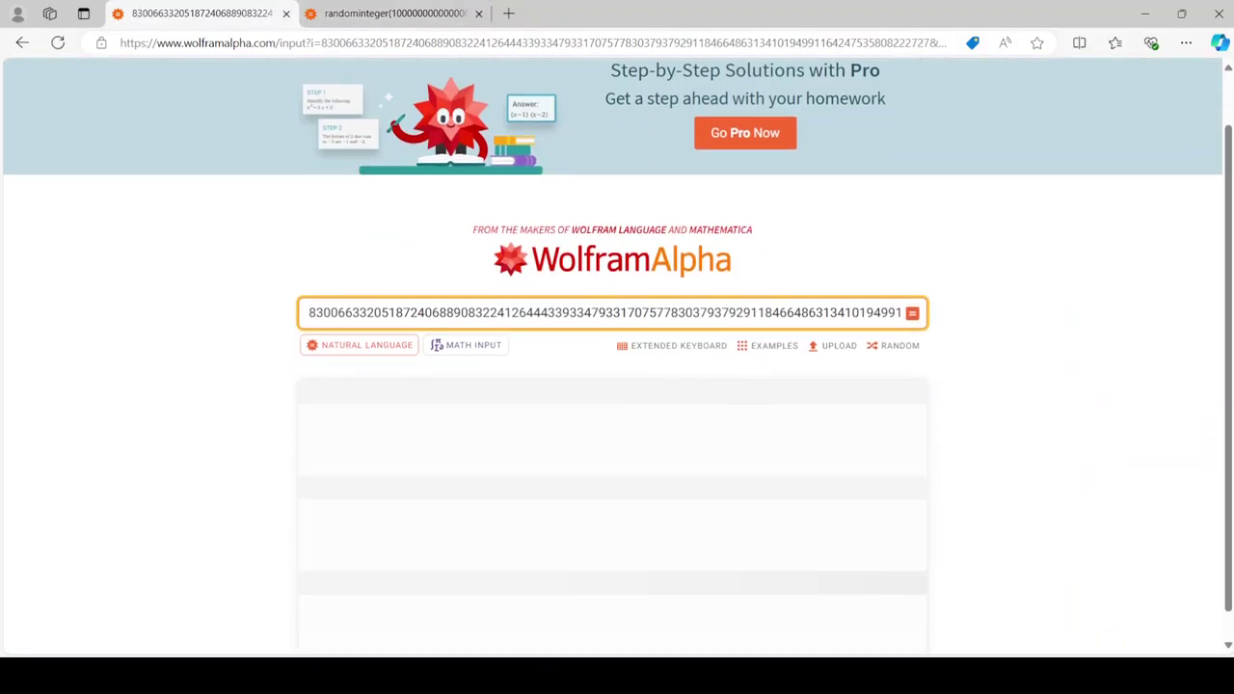
scroll(617, 308, "down", 3)
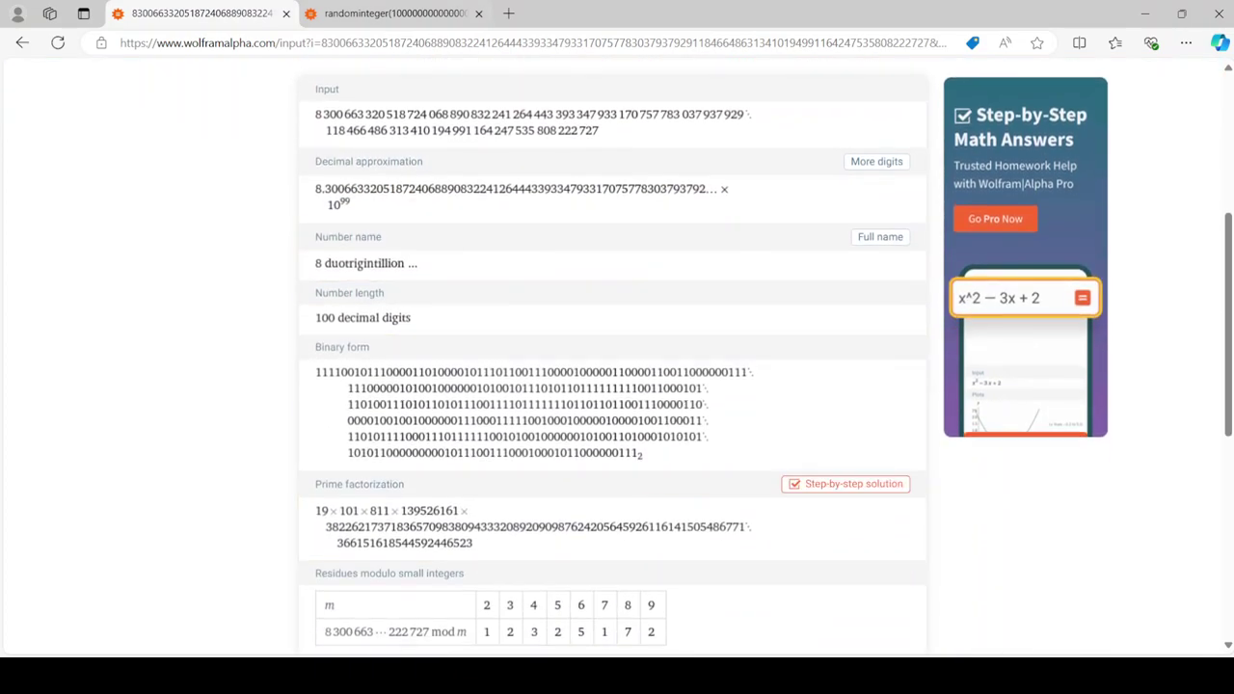
Generate a further random integer and submit it in the number tab to read its prime factorization.
key("ctrl+Tab")
left_click(912, 213)
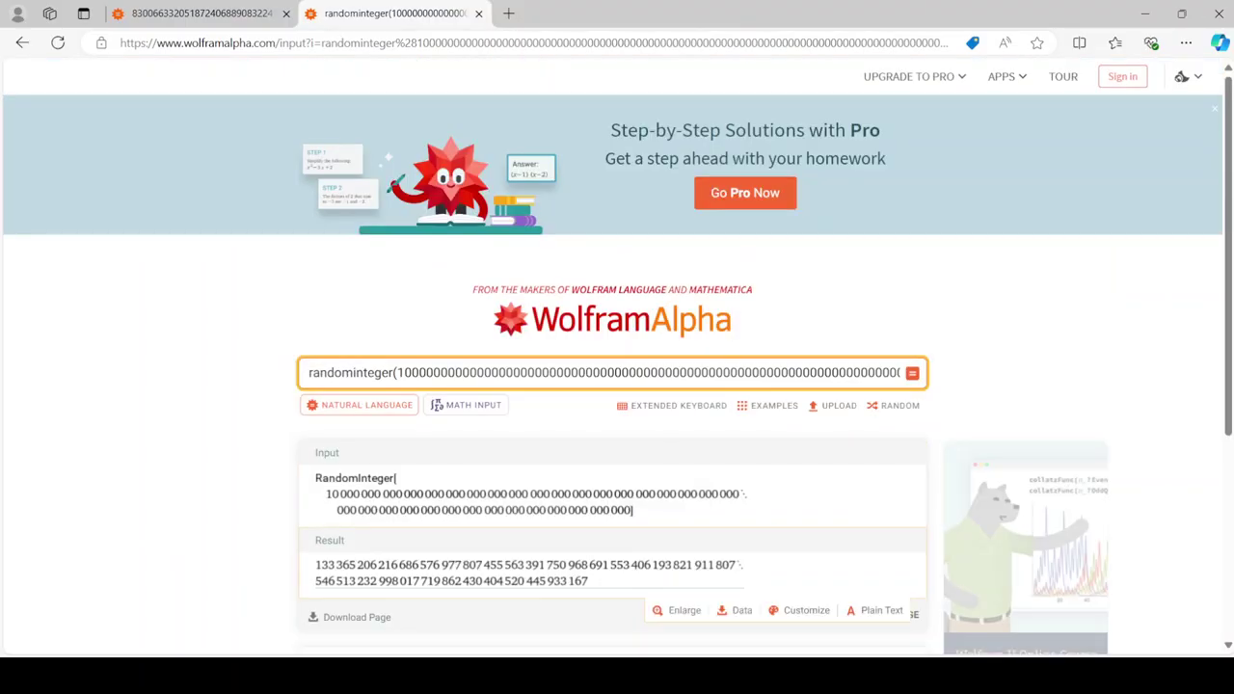
key("ctrl+Tab")
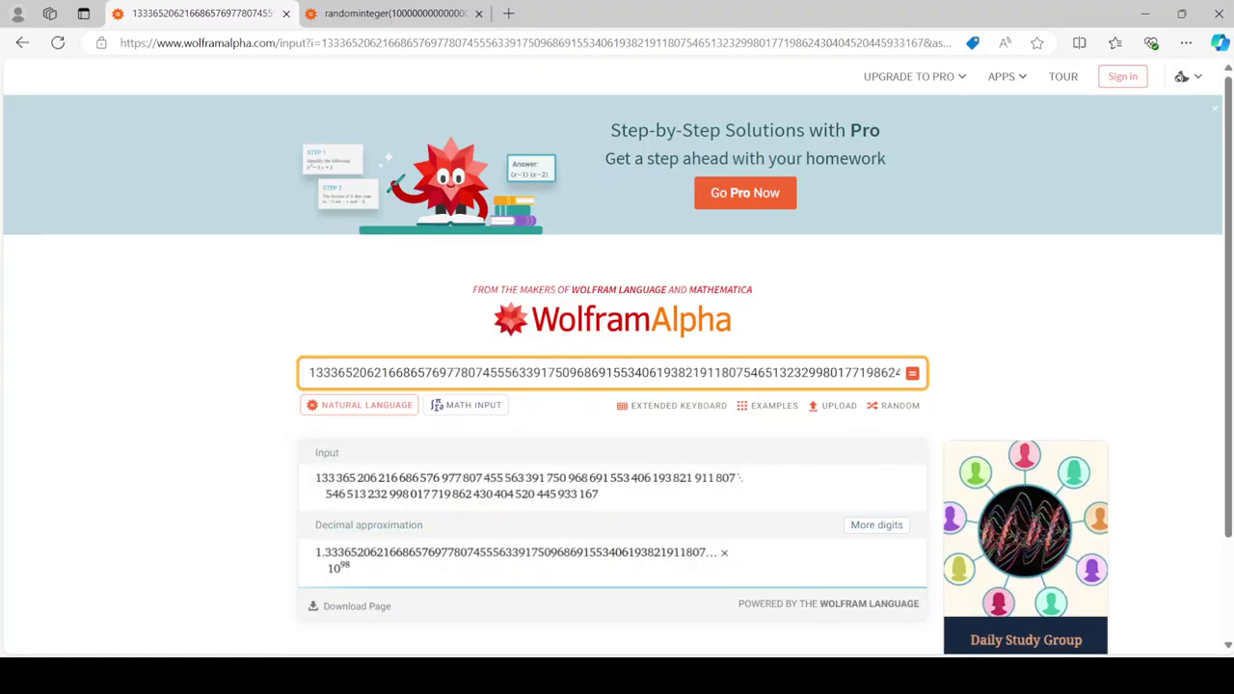
scroll(617, 357, "down", 3)
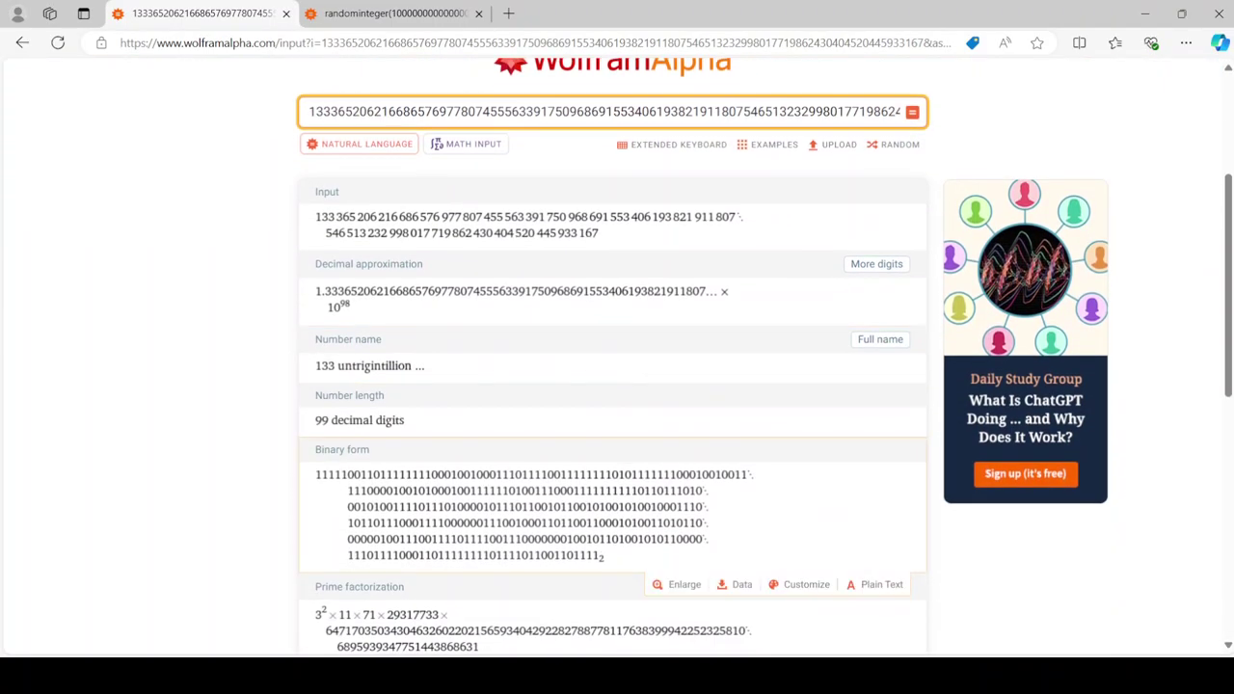
scroll(617, 357, "down", 1)
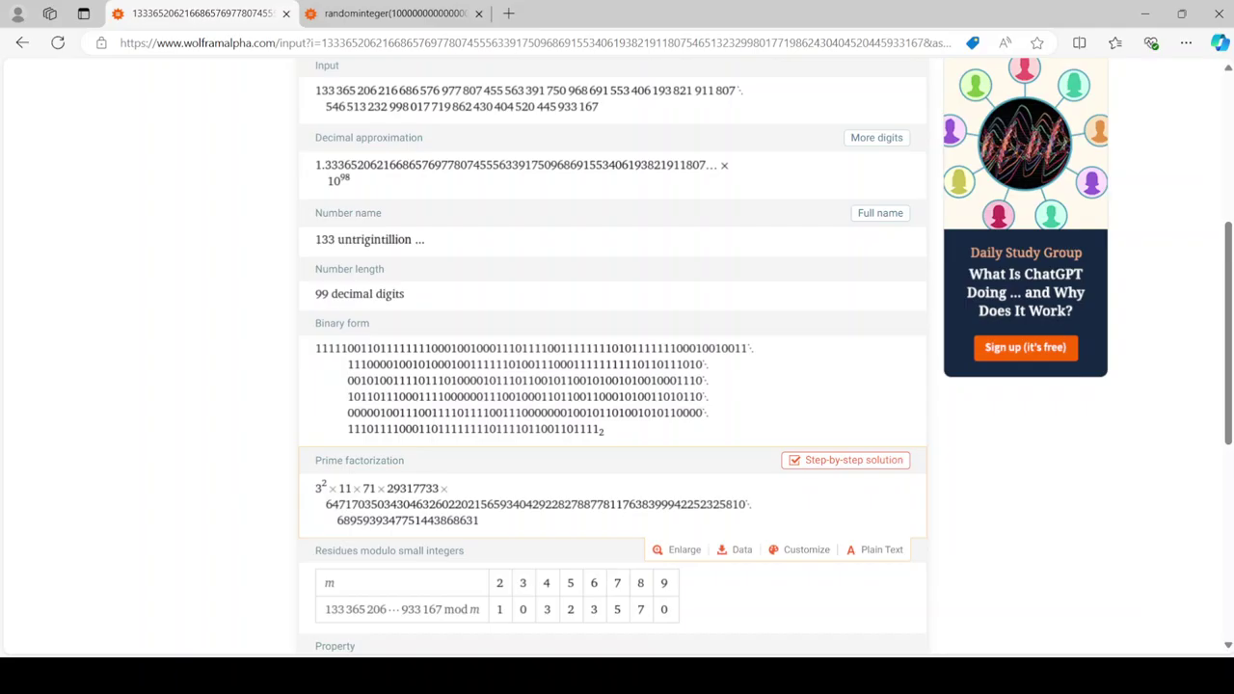
Run the randominteger query again, query the new integer in the other tab and check whether it is factored.
key("ctrl+Tab")
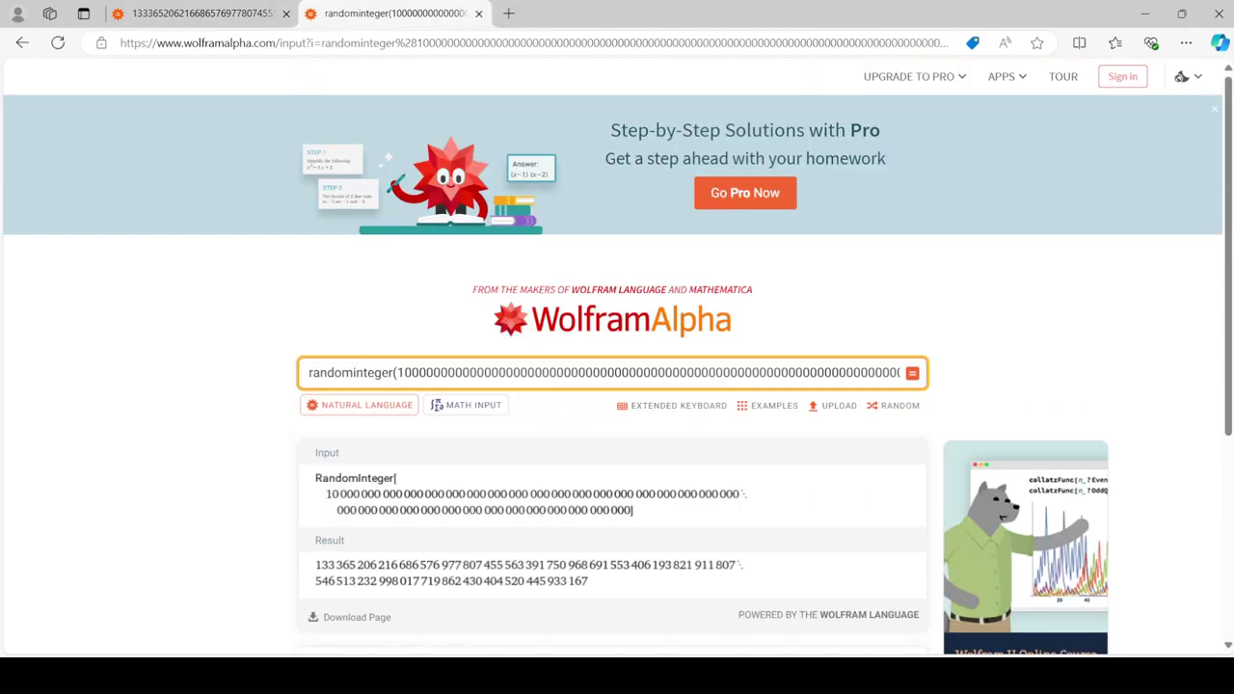
left_click(912, 372)
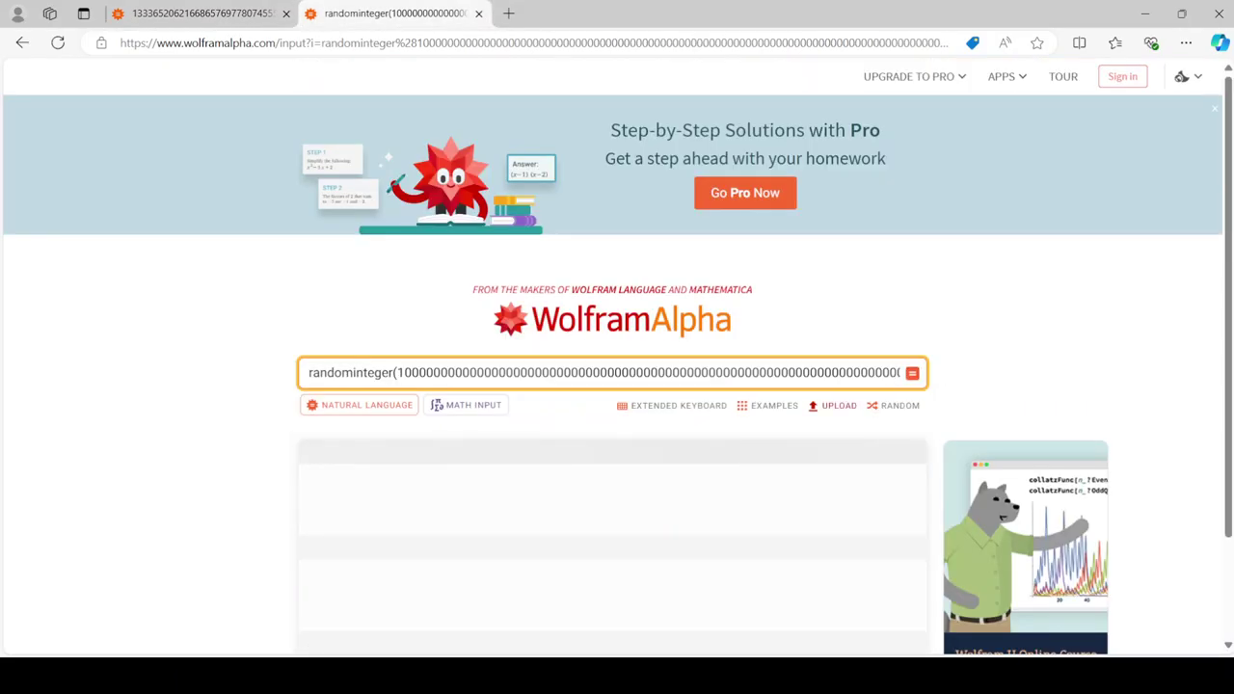
scroll(912, 372, "down", 1)
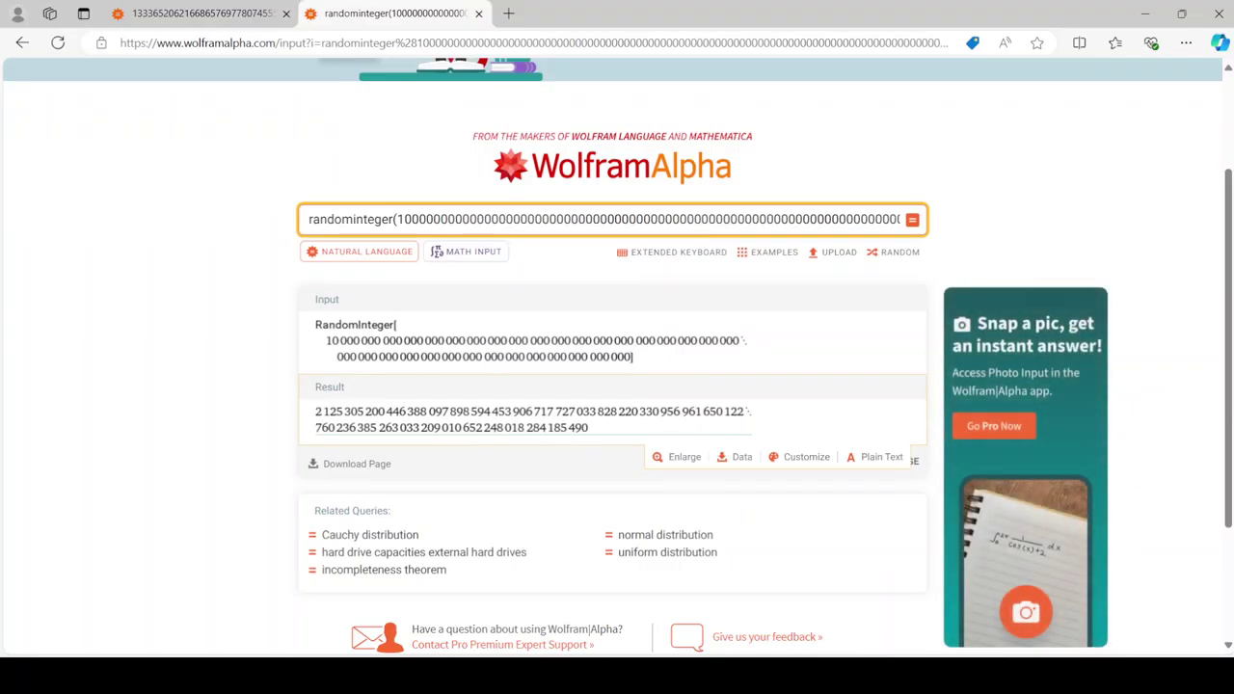
left_click(201, 14)
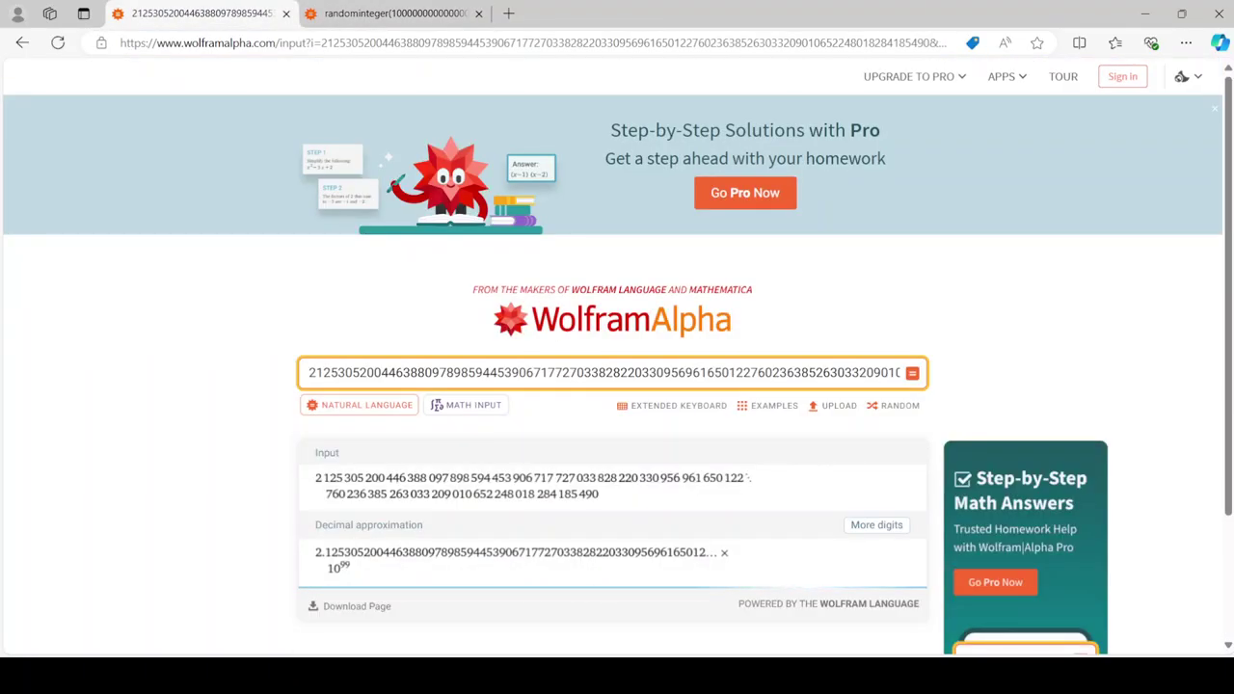
scroll(617, 385, "down", 4)
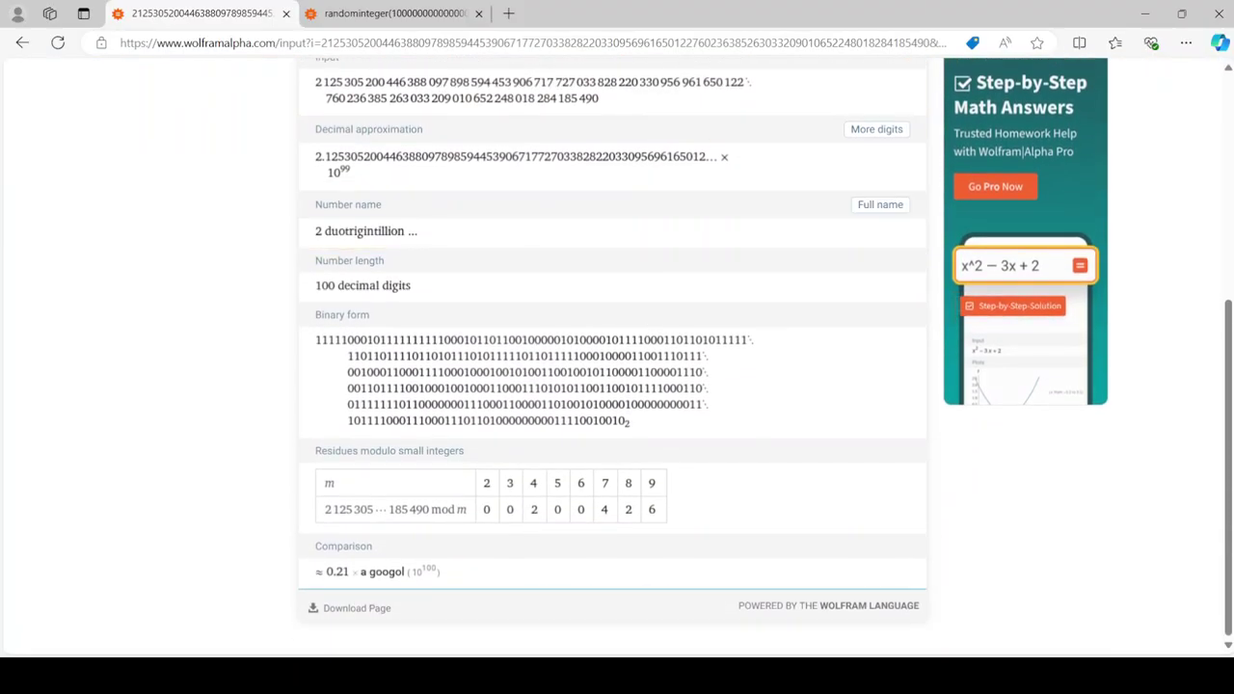
Obtain one more random integer, enter it as the number tab's query and look through its results for prime factors.
key("ctrl+Tab")
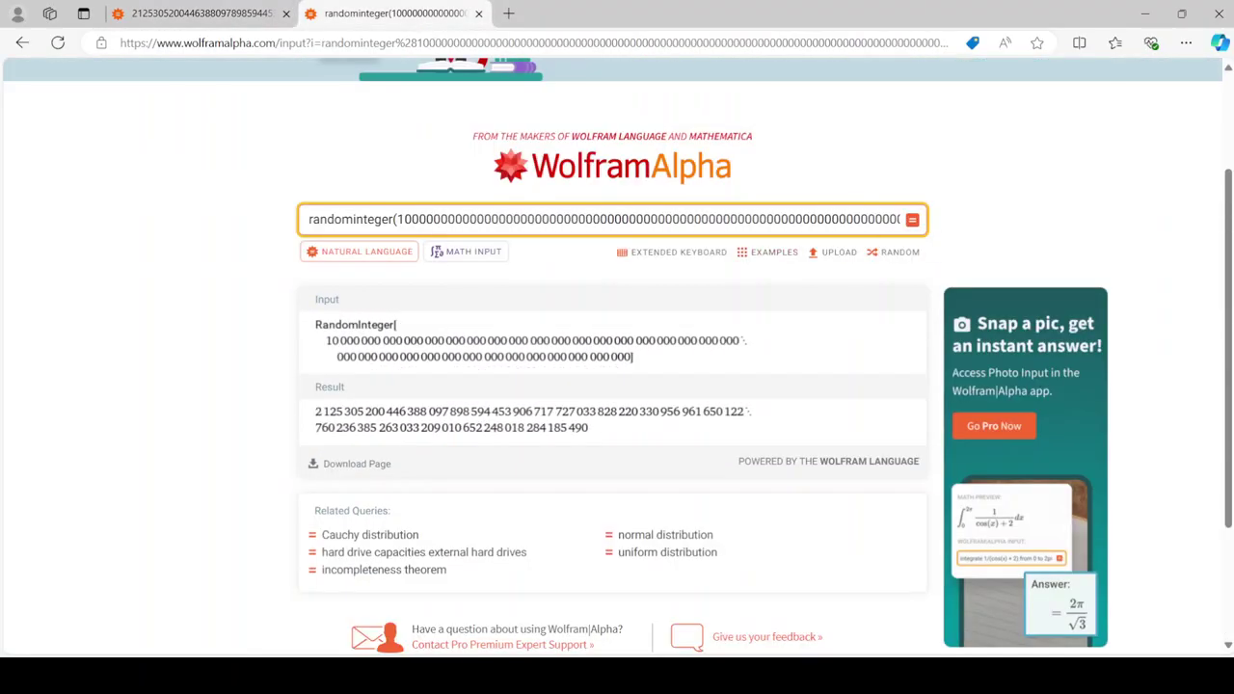
left_click(912, 220)
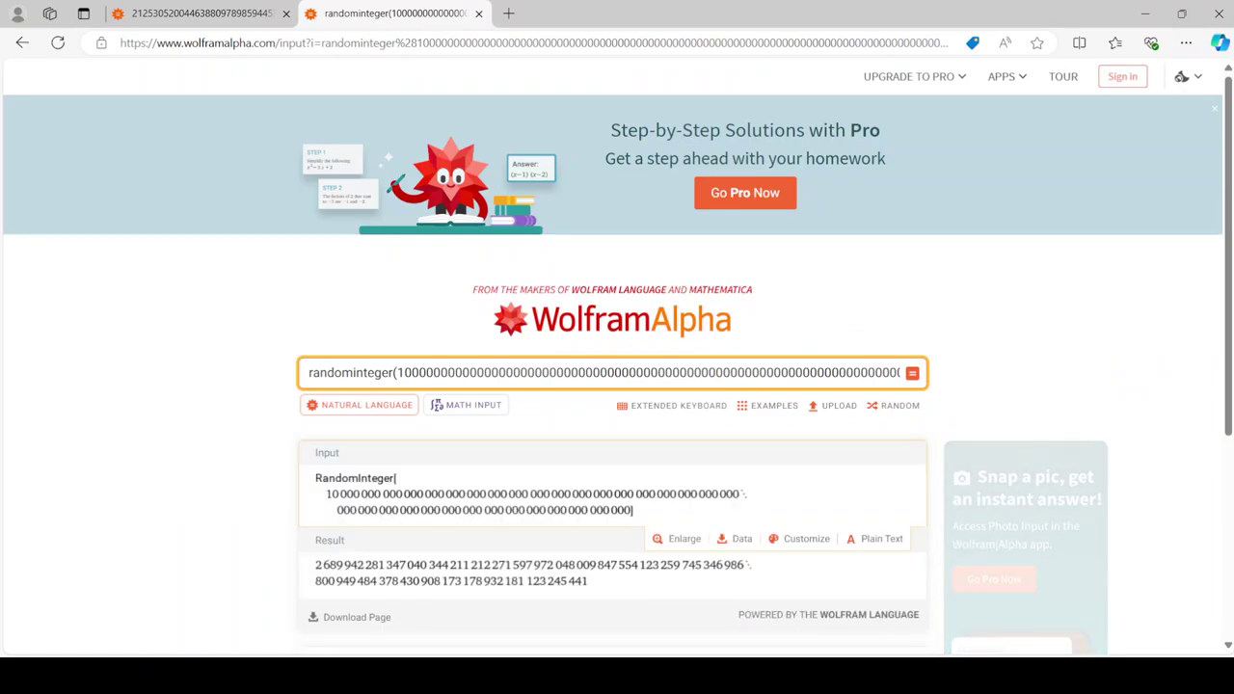
left_click_drag(482, 574, 201, 14)
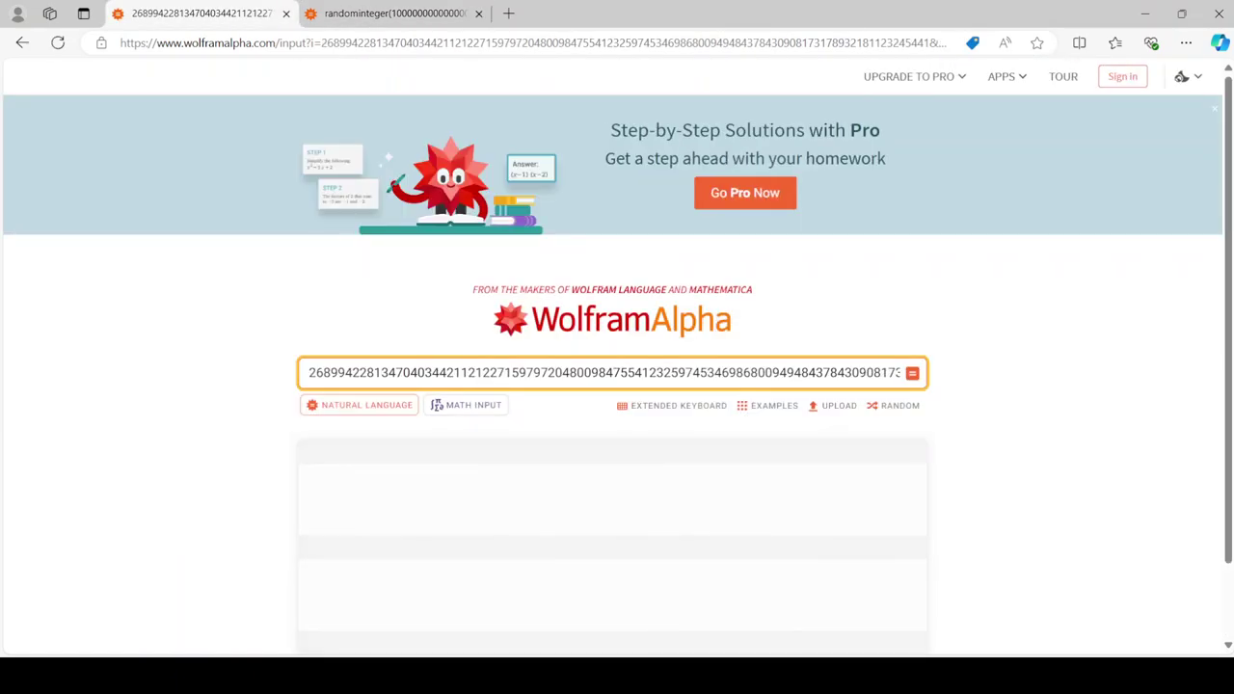
scroll(617, 356, "down", 5)
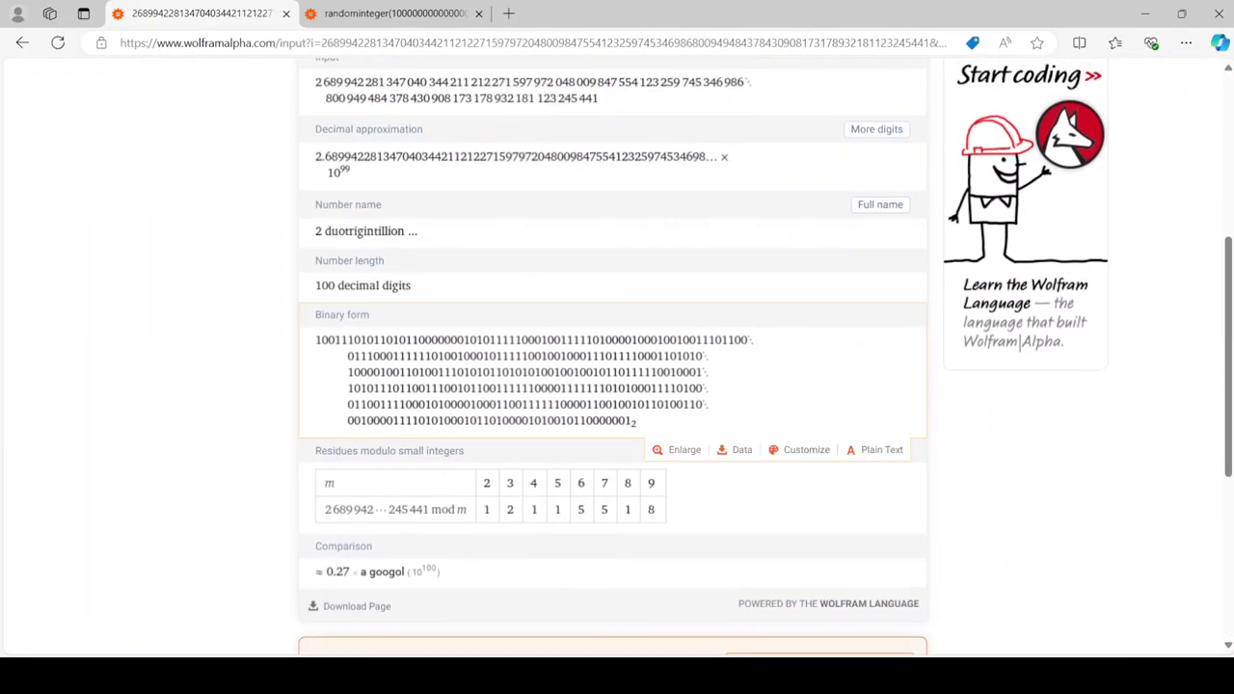
Generate a new integer with the randominteger query, submit it in the number tab and check whether a prime factorization is given.
key("ctrl+Tab")
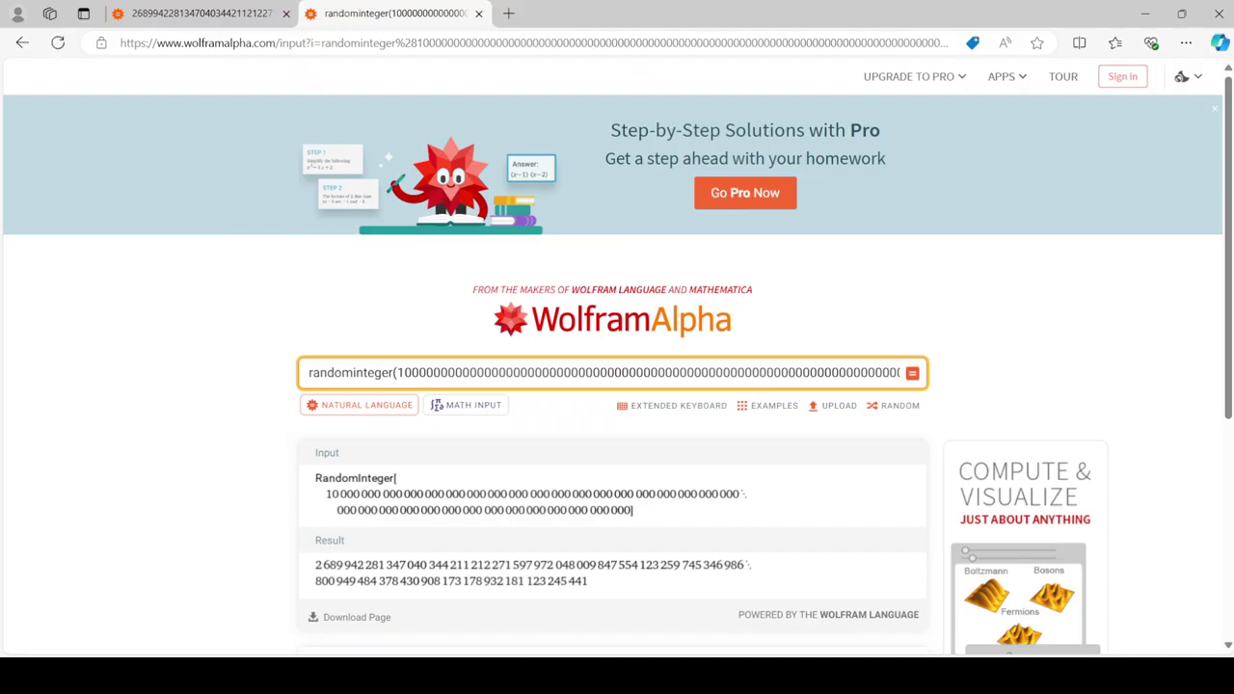
left_click(912, 372)
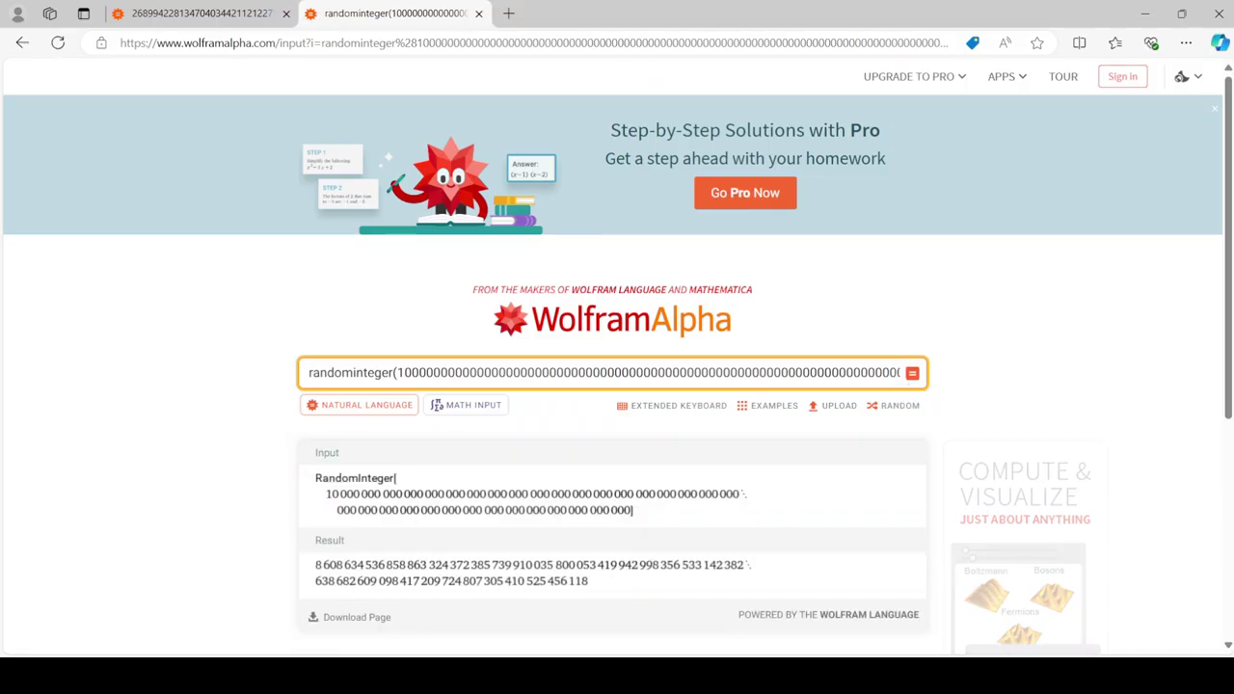
scroll(752, 482, "down", 2)
left_click_drag(530, 371, 203, 14)
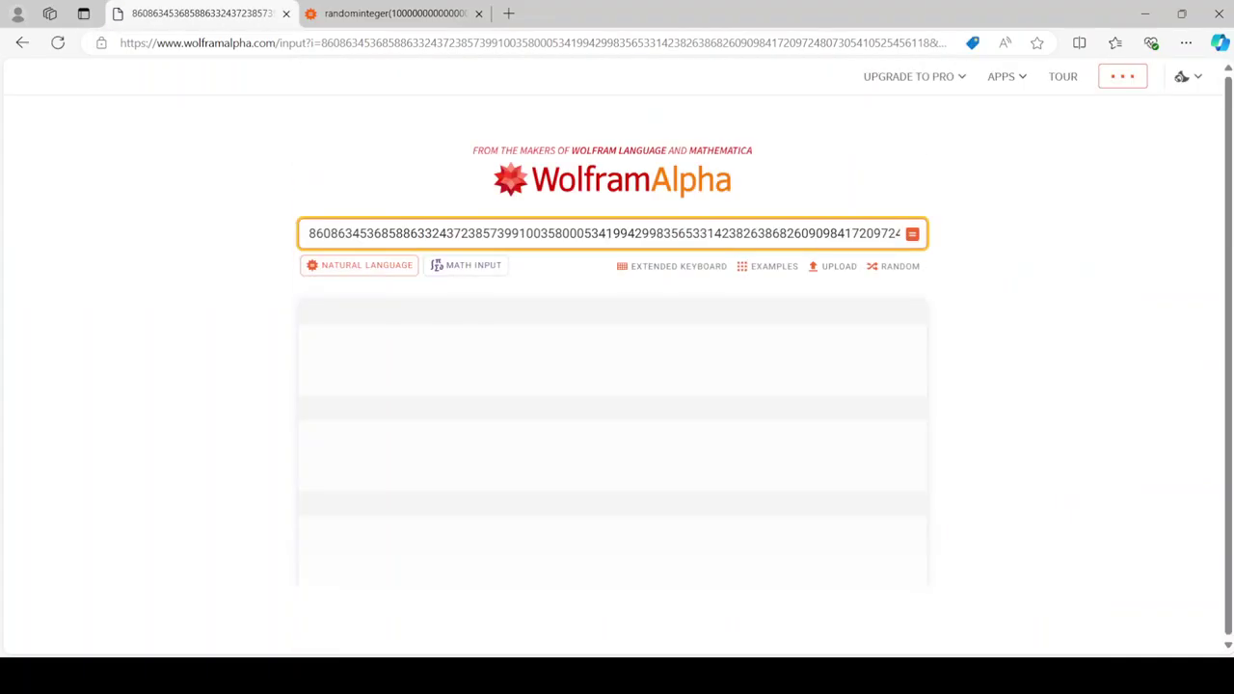
scroll(617, 386, "down", 1)
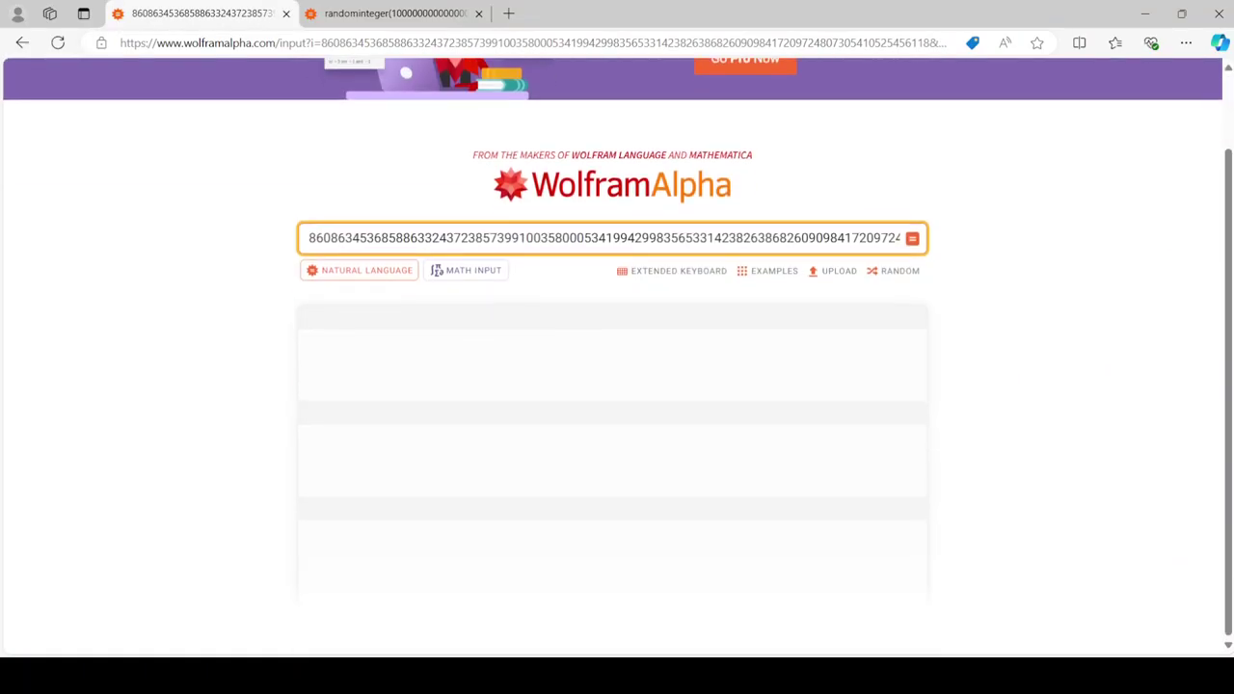
scroll(617, 385, "down", 3)
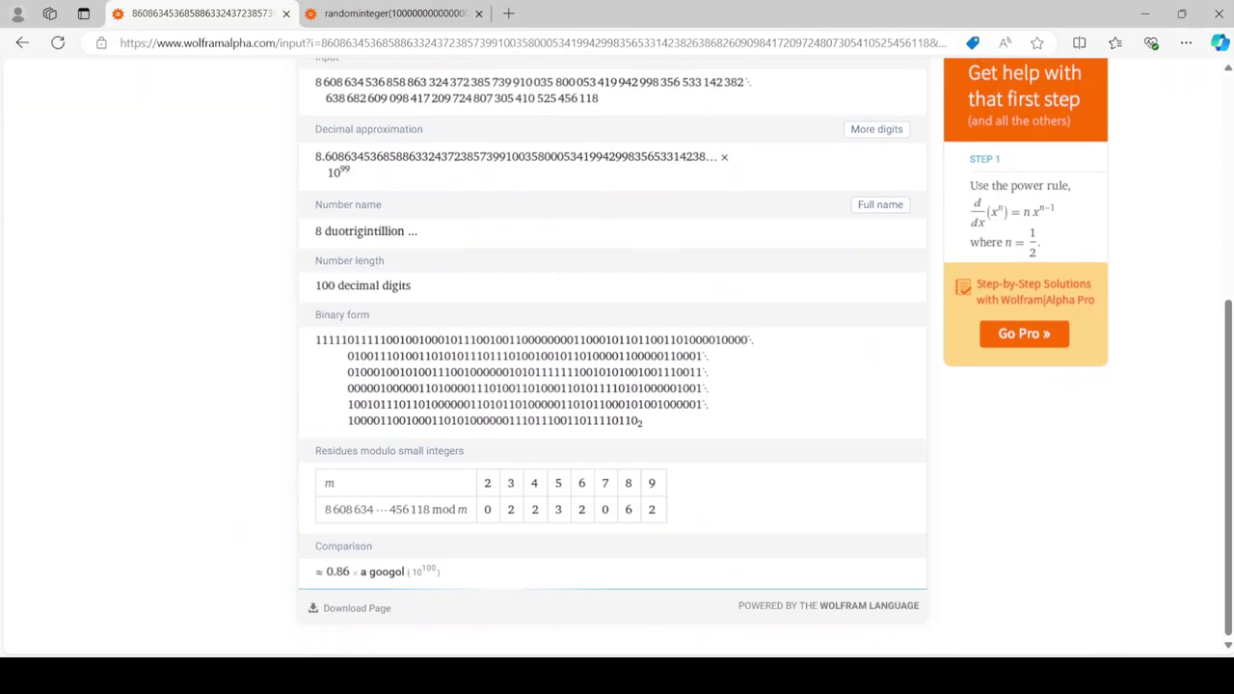